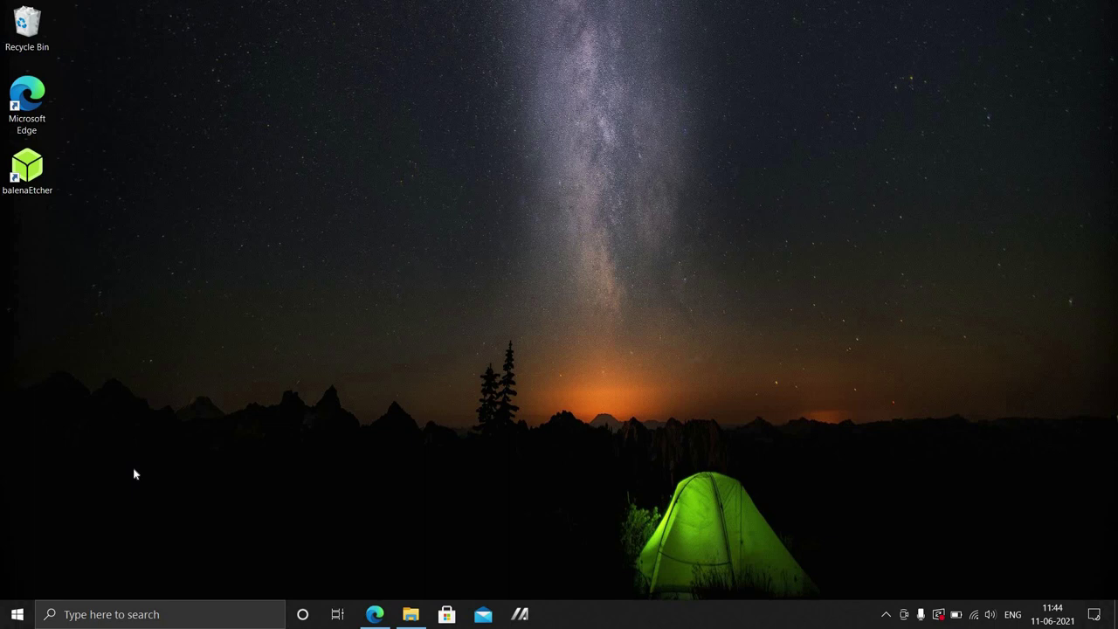
Check the BIOS Mode value in System Information, then close it.
{"action": "key", "text": "super"}
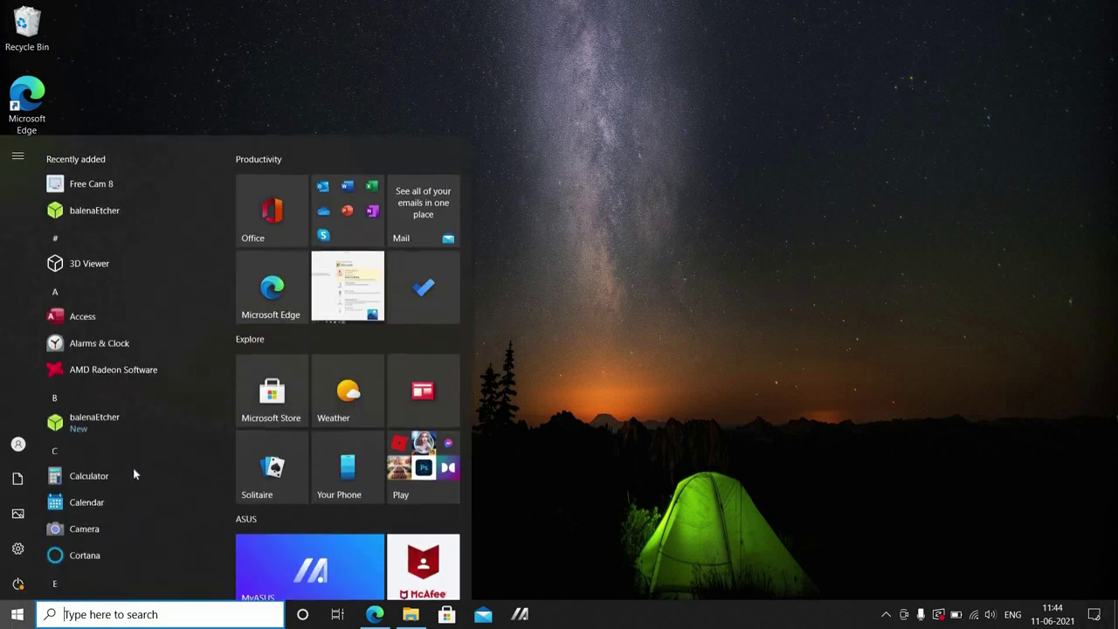
{"action": "type", "text": "syst"}
{"action": "key", "text": "Return"}
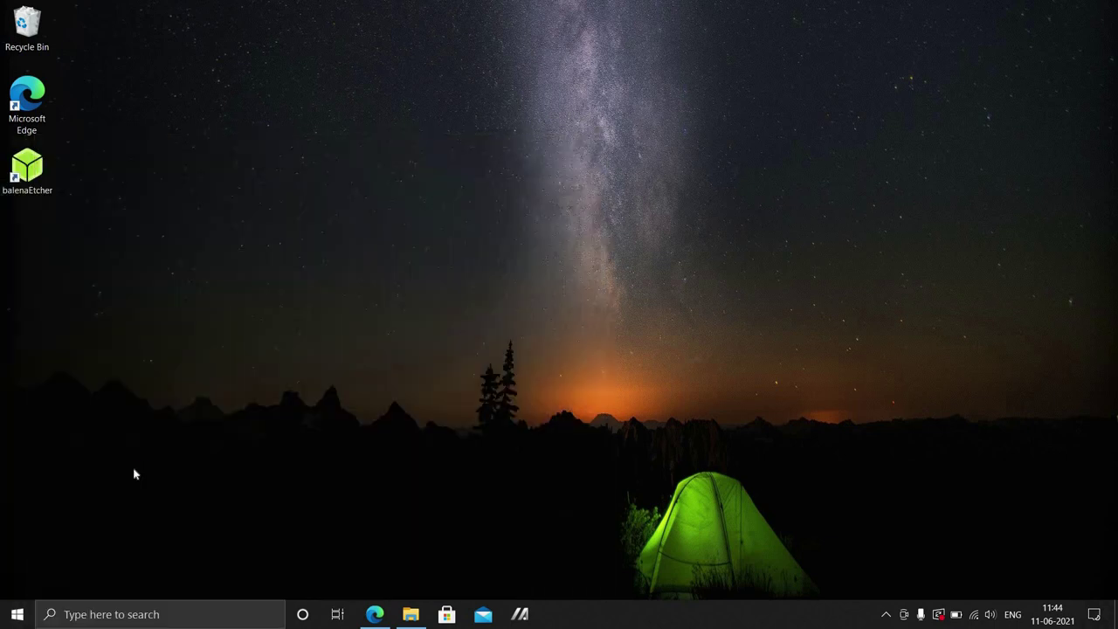
{"action": "left_click", "coordinate": [490, 314]}
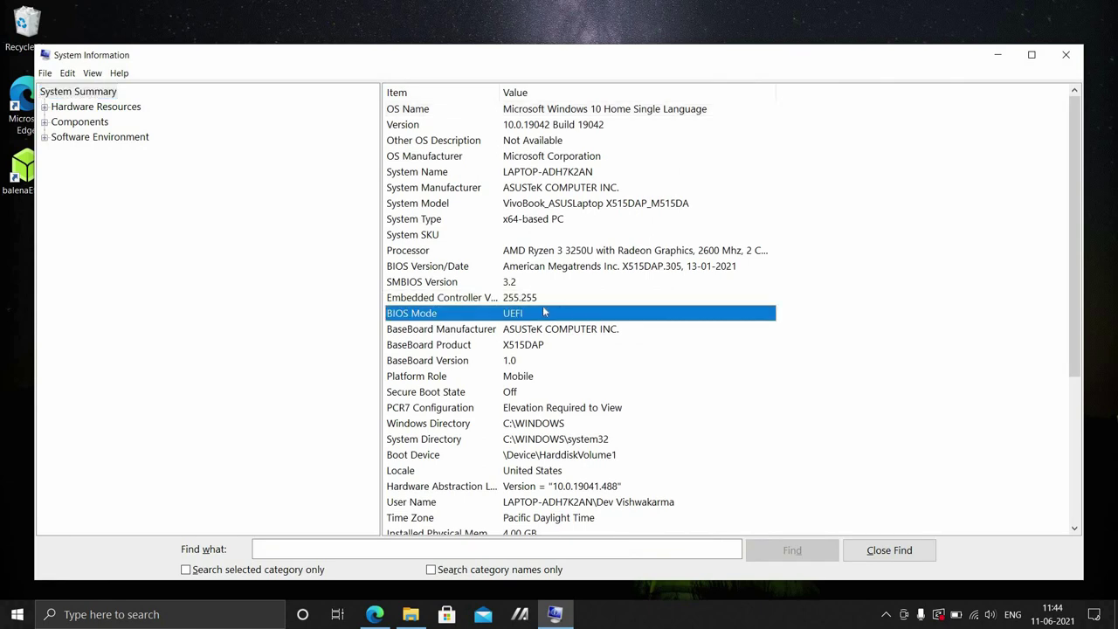
{"action": "left_click", "coordinate": [1064, 56]}
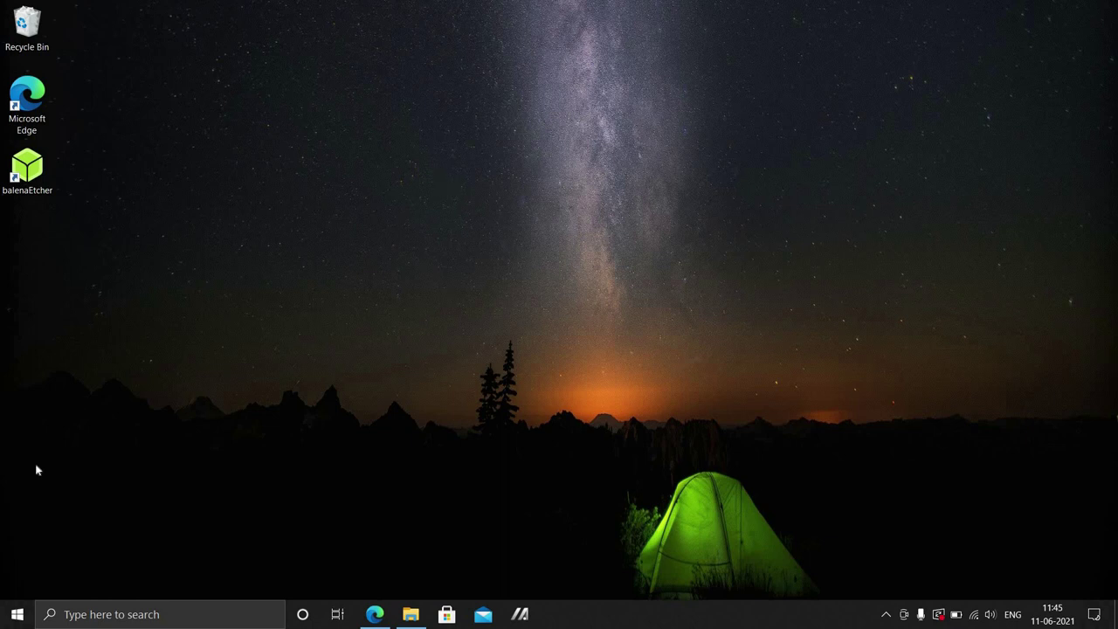
Launch Disk Management from the Start right-click menu and maximize it.
{"action": "right_click", "coordinate": [16, 614]}
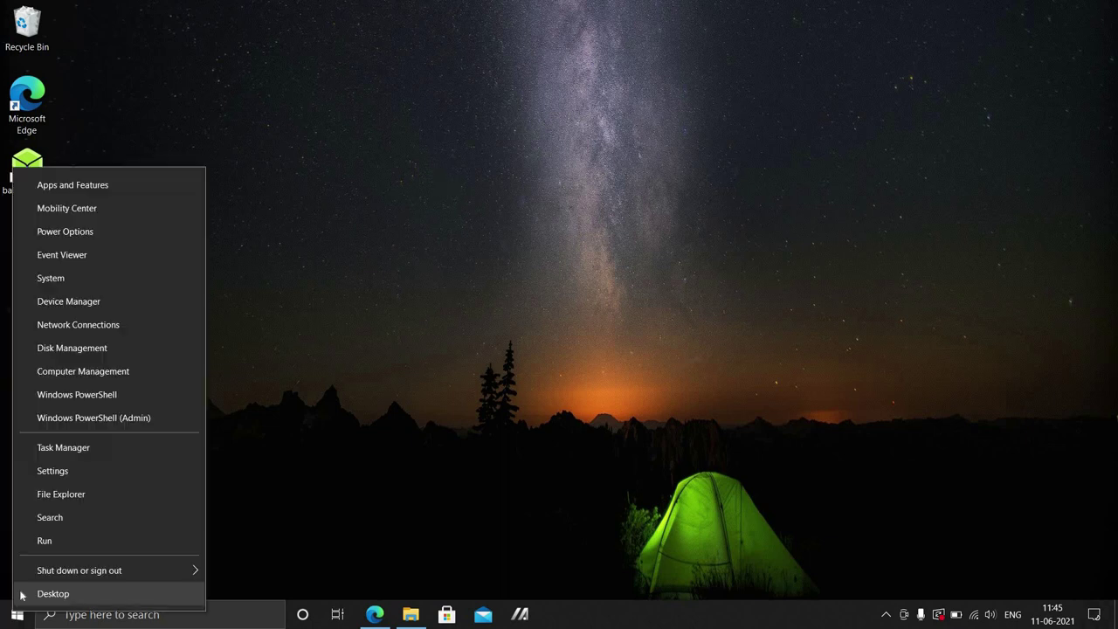
{"action": "left_click", "coordinate": [51, 349]}
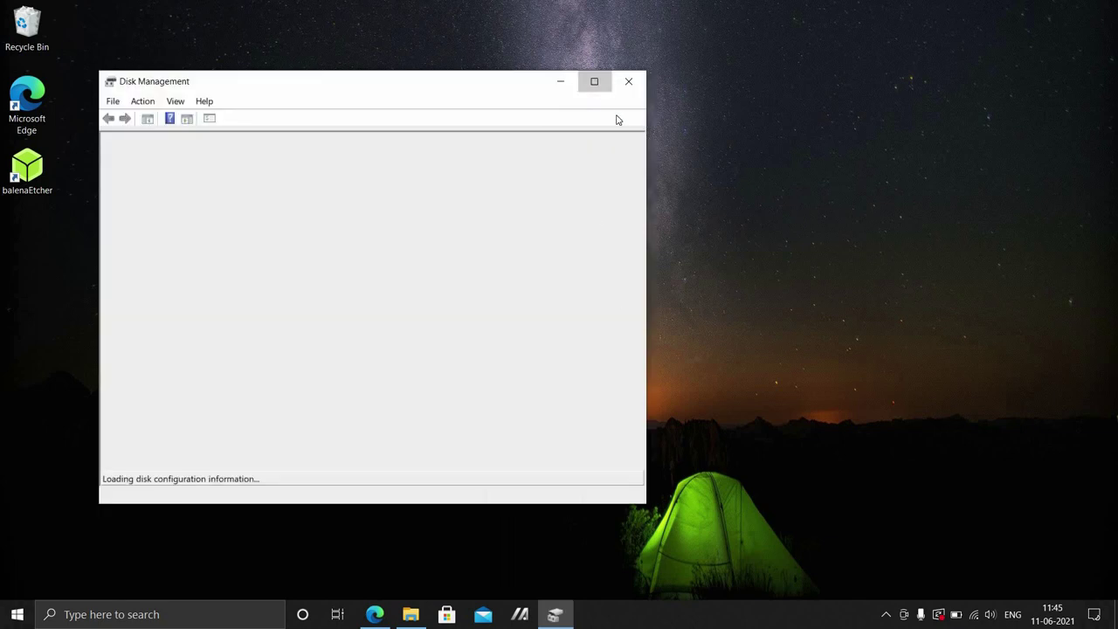
{"action": "left_click", "coordinate": [594, 81]}
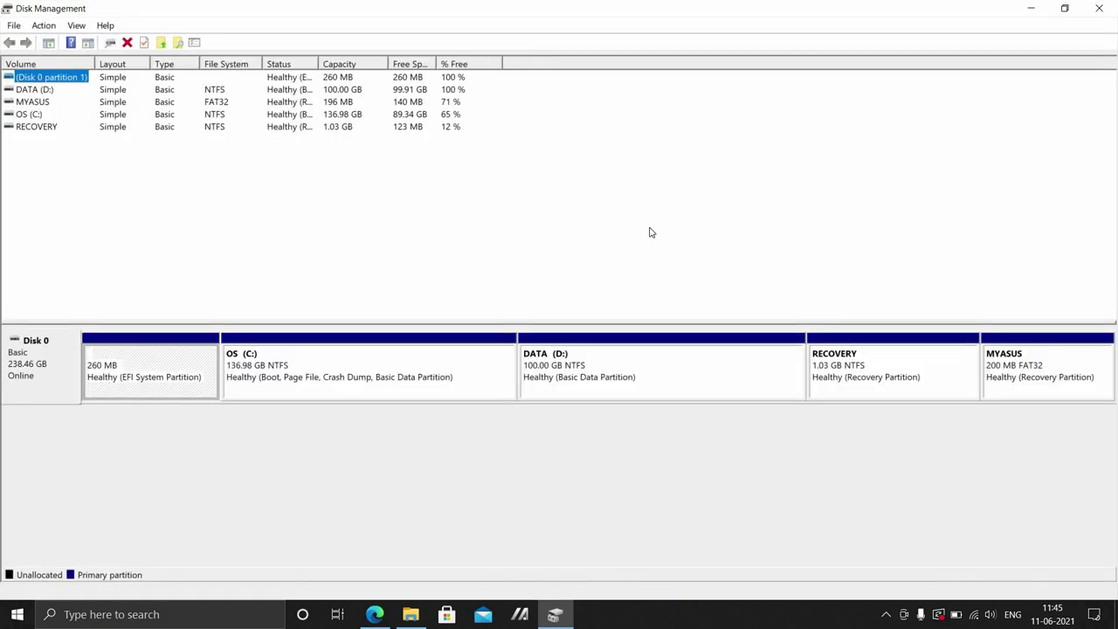
Inspect Disk 0's EFI, OS (C:), DATA (D:), RECOVERY and MYASUS partitions, ending on DATA (D:).
{"action": "left_click", "coordinate": [564, 378]}
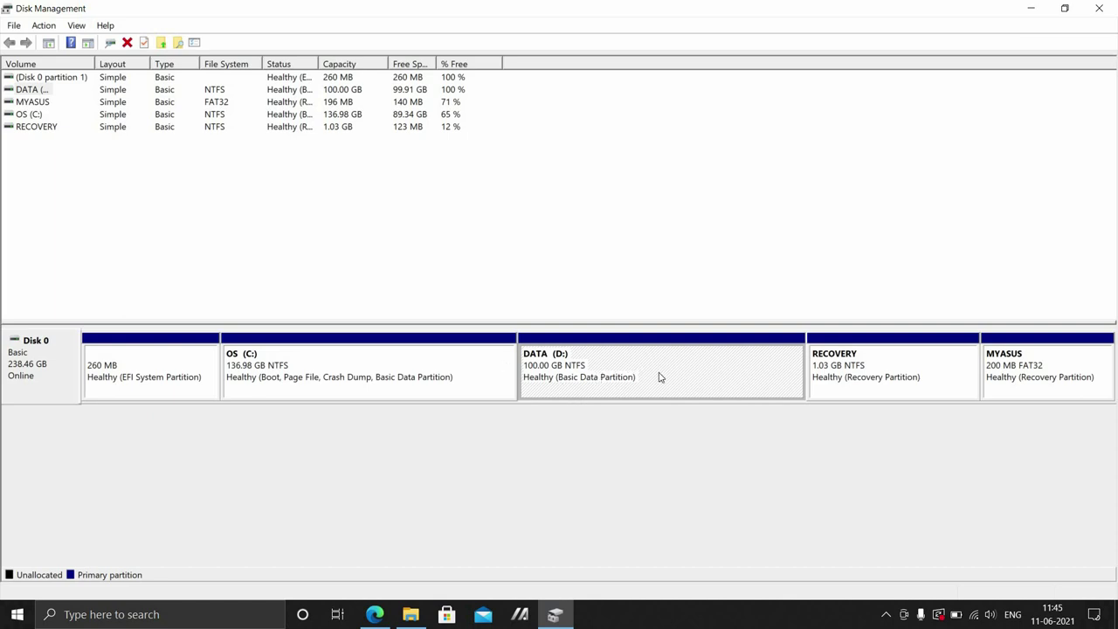
{"action": "left_click", "coordinate": [136, 450]}
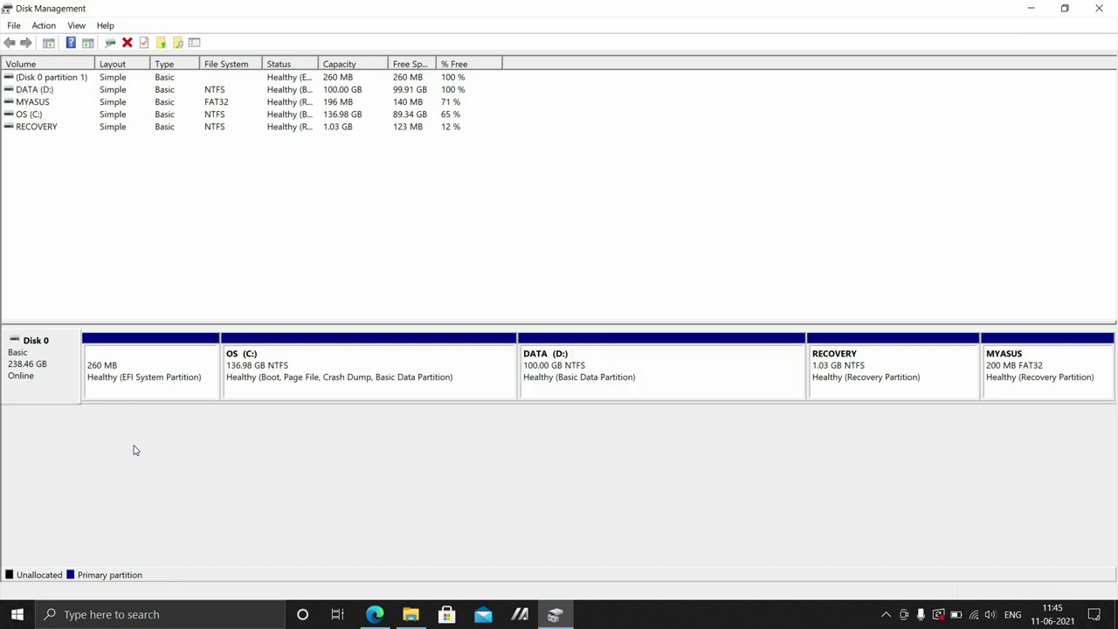
{"action": "left_click", "coordinate": [129, 398]}
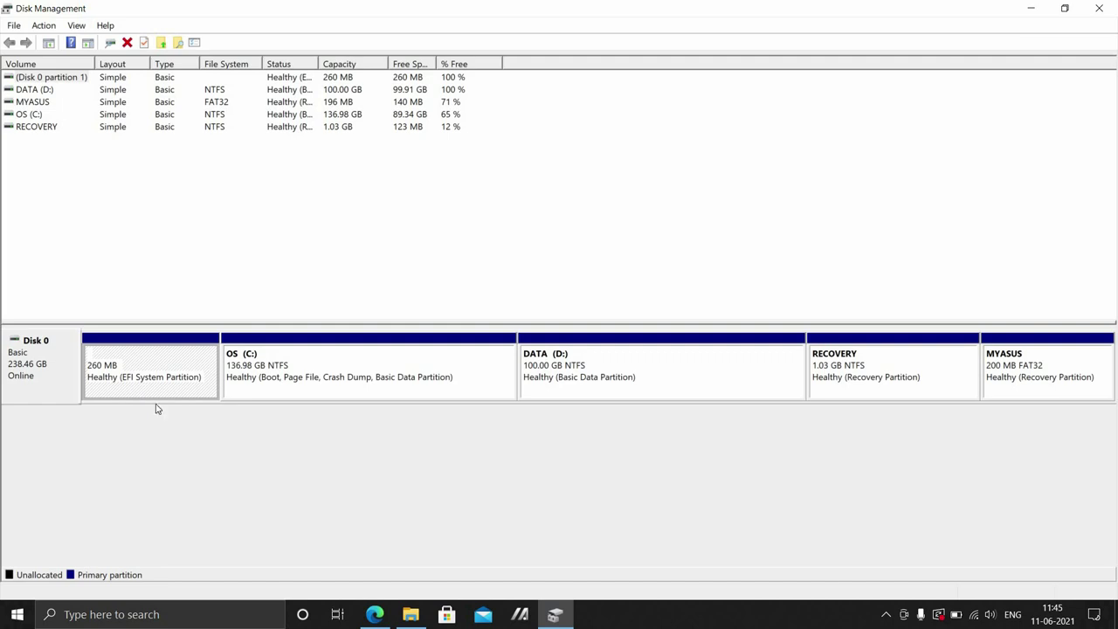
{"action": "left_click", "coordinate": [303, 364]}
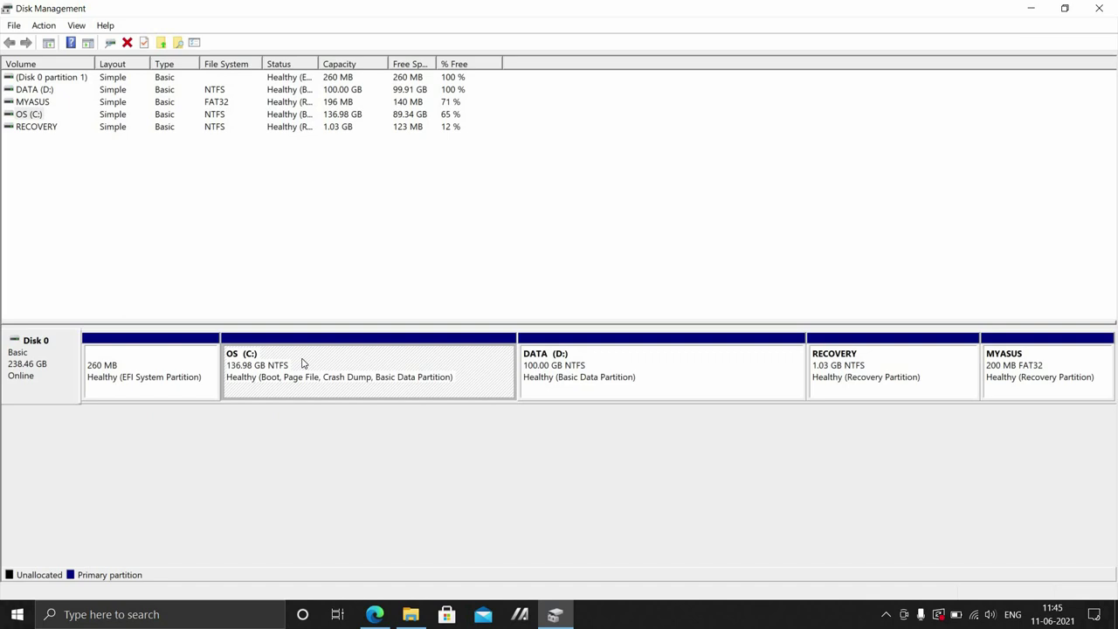
{"action": "left_click", "coordinate": [686, 365]}
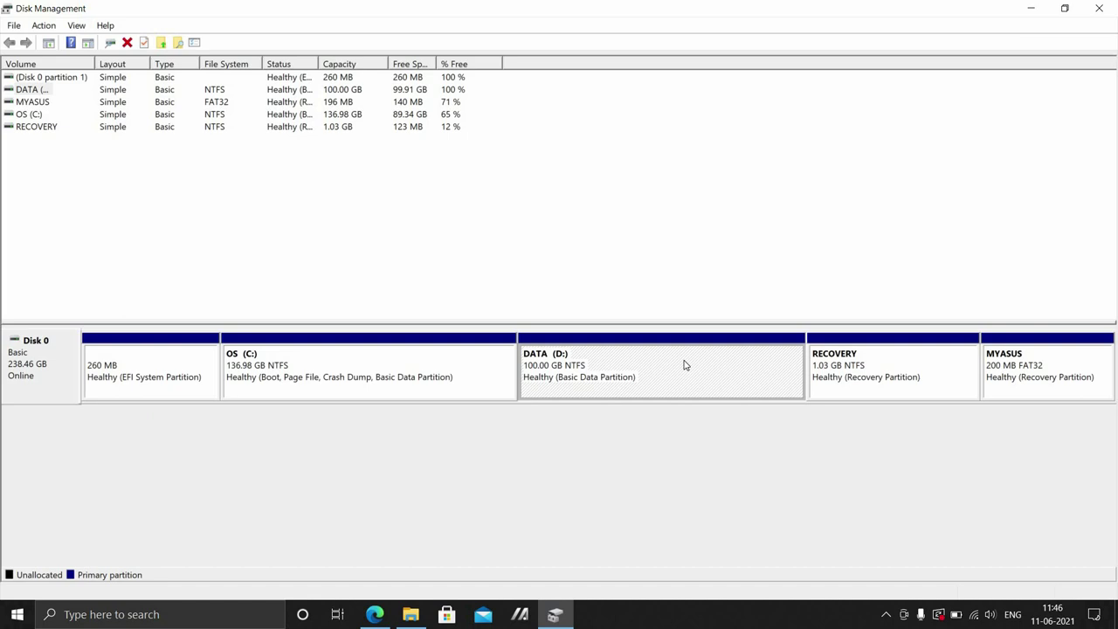
{"action": "left_click", "coordinate": [874, 393]}
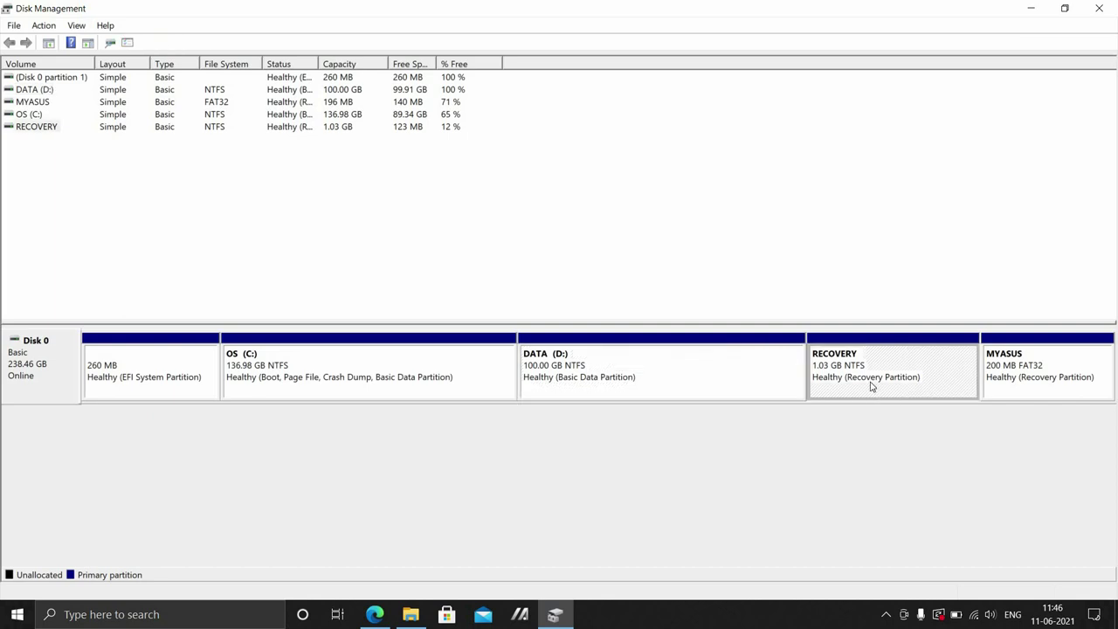
{"action": "left_click", "coordinate": [1016, 391]}
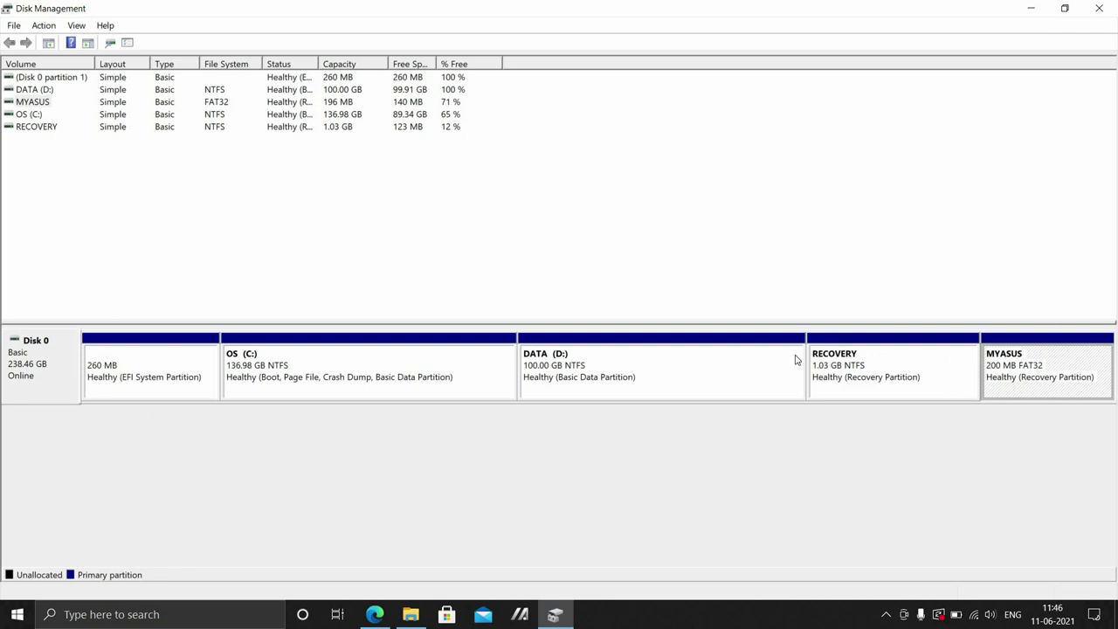
{"action": "left_click", "coordinate": [678, 369]}
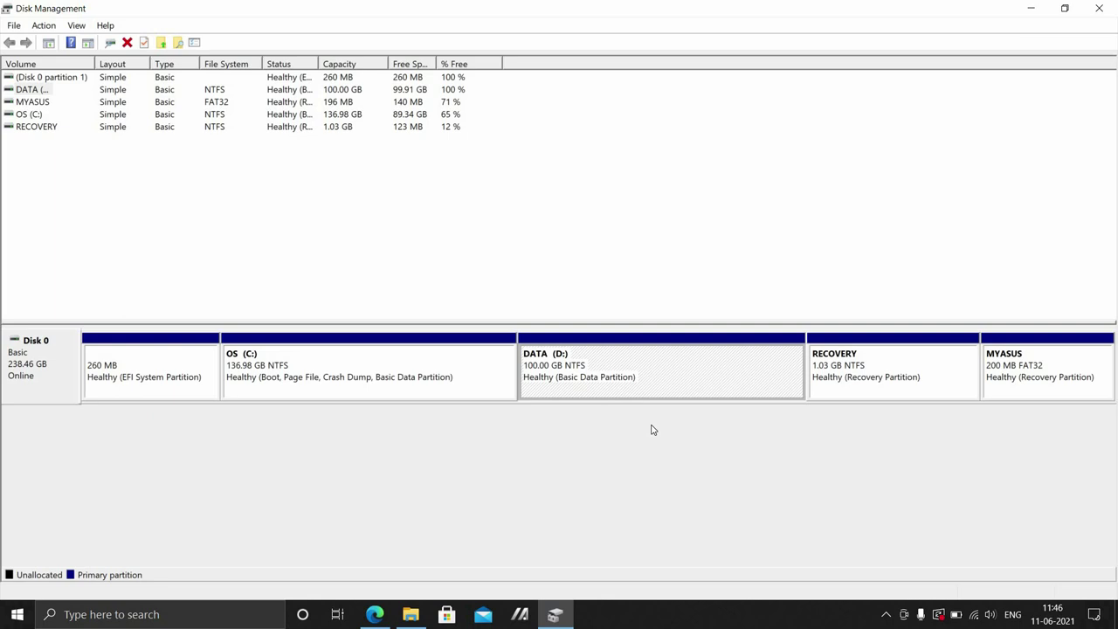
Shrink DATA (D:) by 51200 MB, leaving 50 GB unallocated, and select the new space.
{"action": "right_click", "coordinate": [659, 373]}
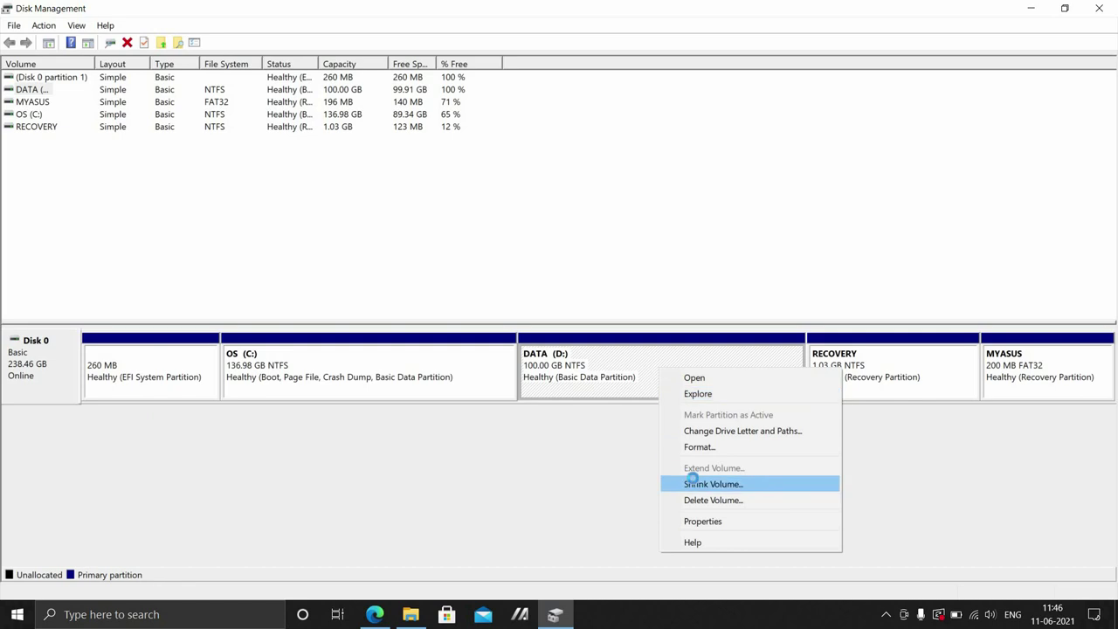
{"action": "left_click", "coordinate": [694, 482]}
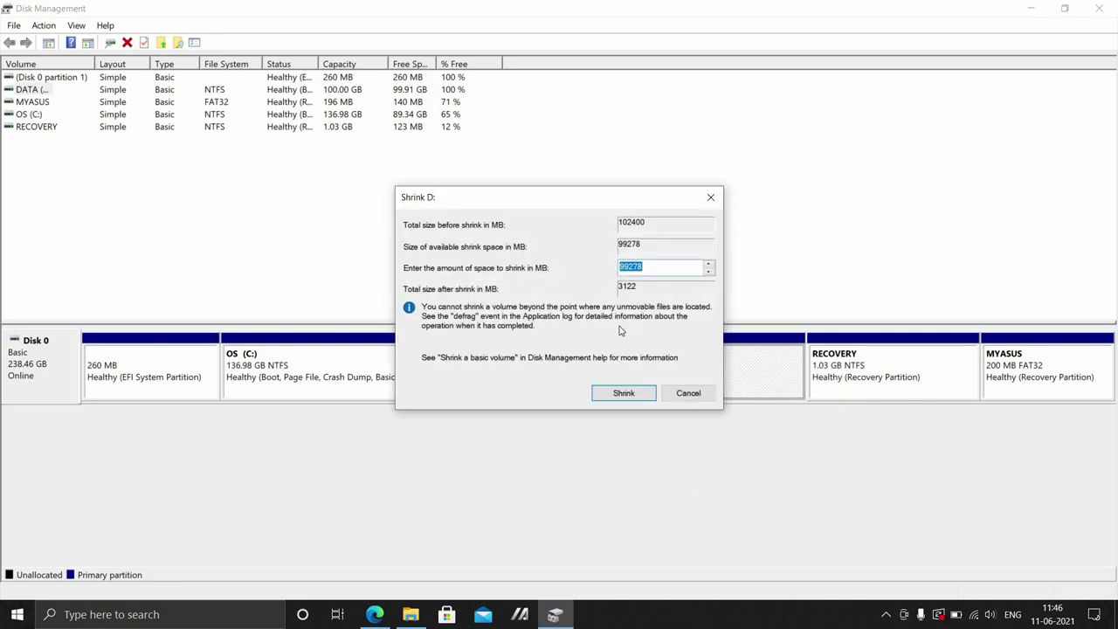
{"action": "type", "text": "51200"}
{"action": "left_click", "coordinate": [626, 392]}
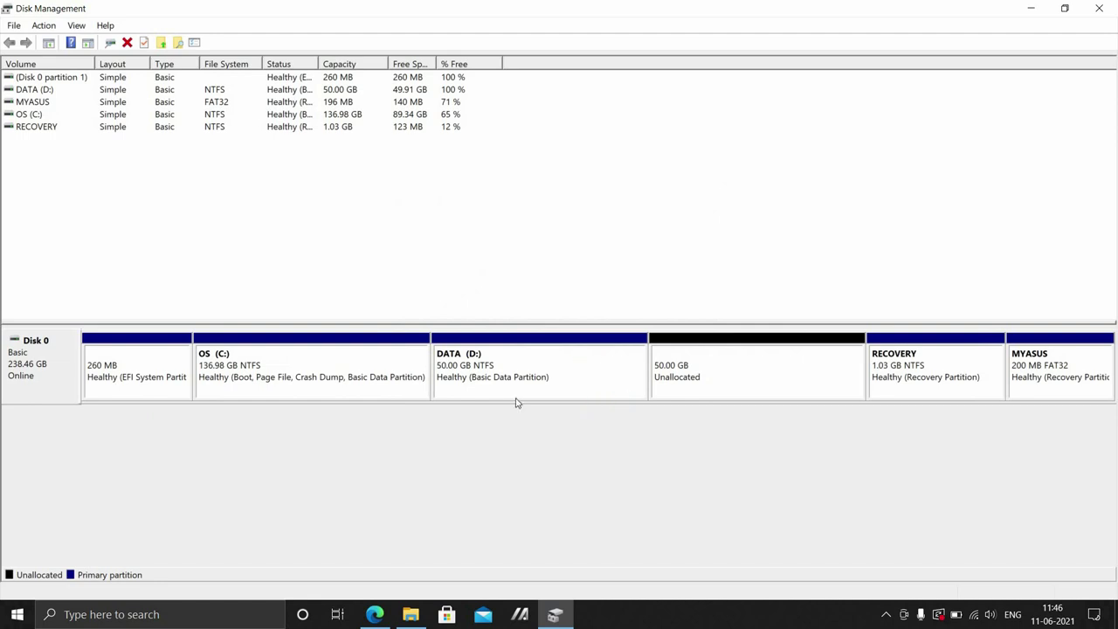
{"action": "left_click", "coordinate": [709, 384]}
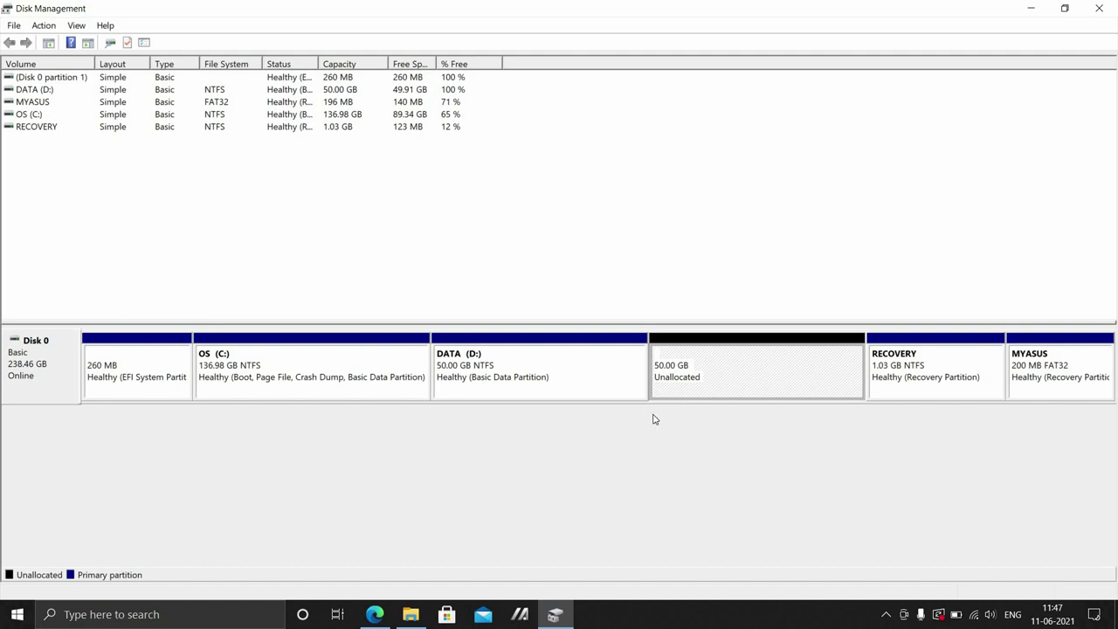
Close Disk Management and view the Arch Linux GUI SourceForge page and its ISO file list in Edge.
{"action": "left_click", "coordinate": [1101, 7]}
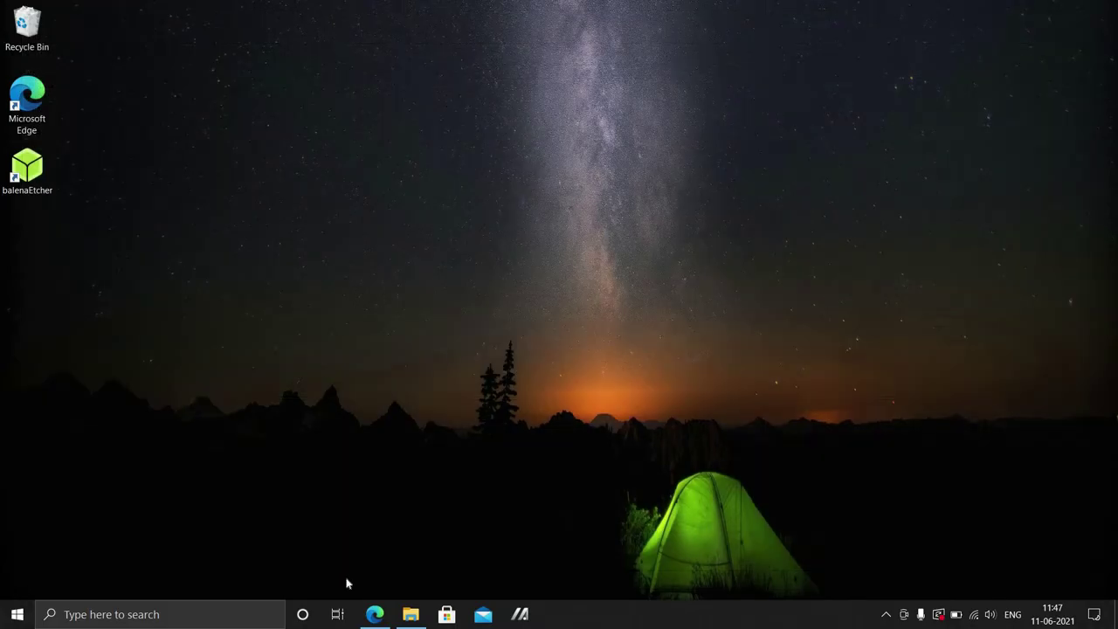
{"action": "left_click", "coordinate": [373, 615]}
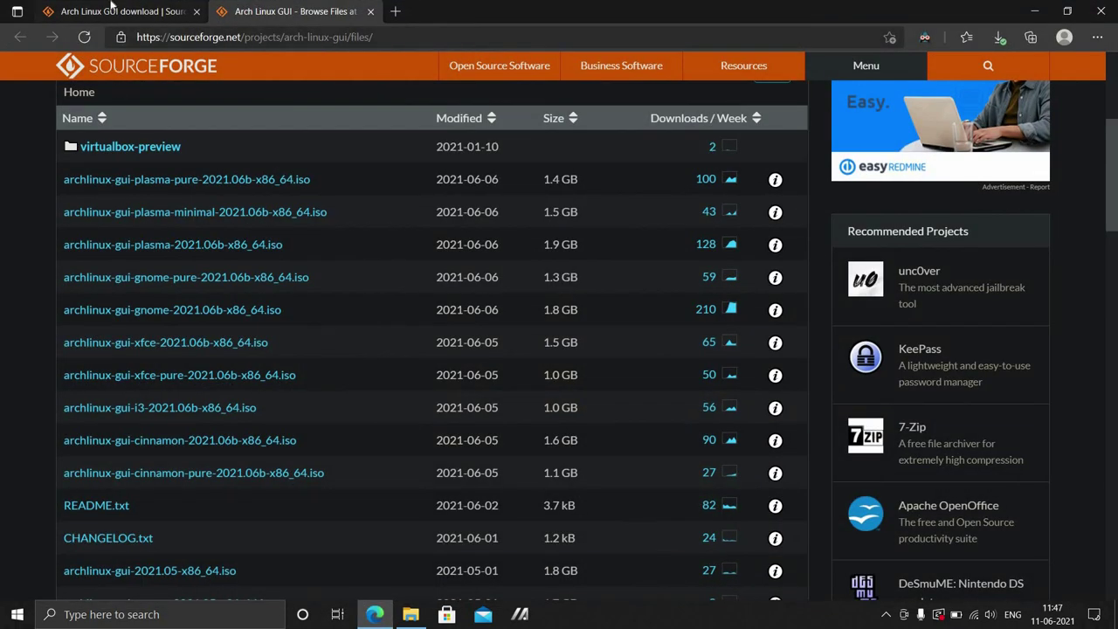
{"action": "left_click", "coordinate": [112, 6]}
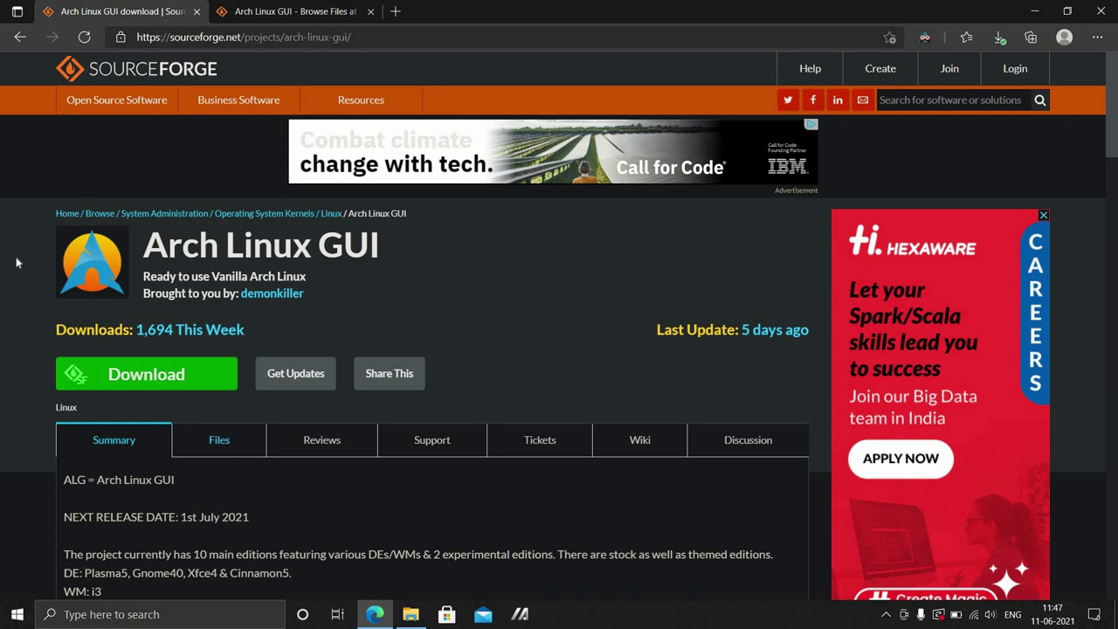
{"action": "scroll", "coordinate": [16, 262], "scroll_direction": "down", "scroll_amount": 1}
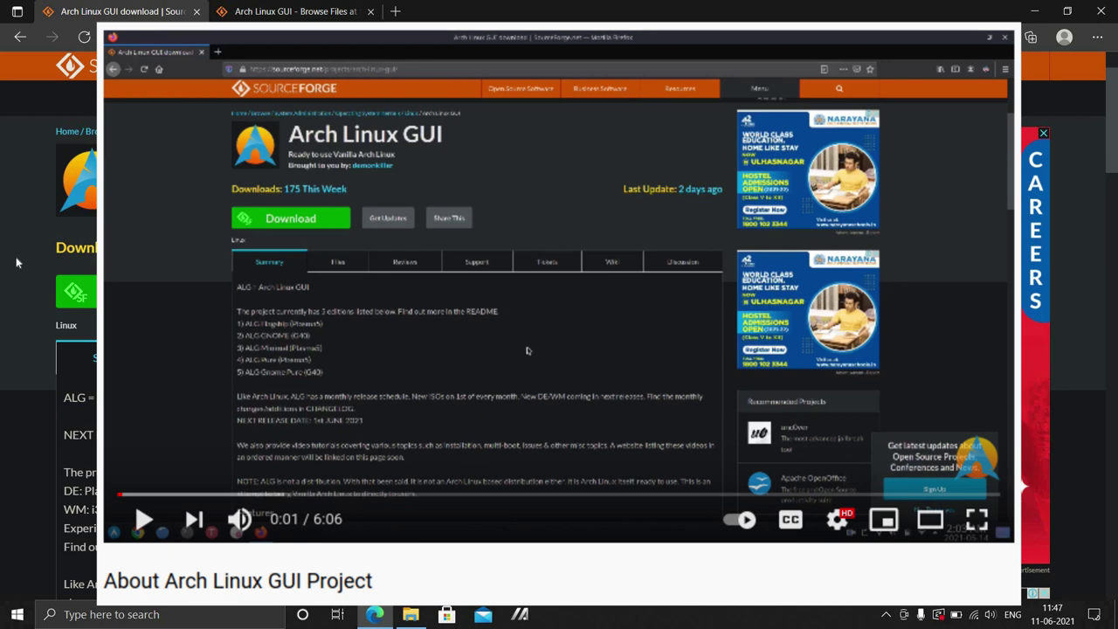
{"action": "scroll", "coordinate": [16, 262], "scroll_direction": "down", "scroll_amount": 1}
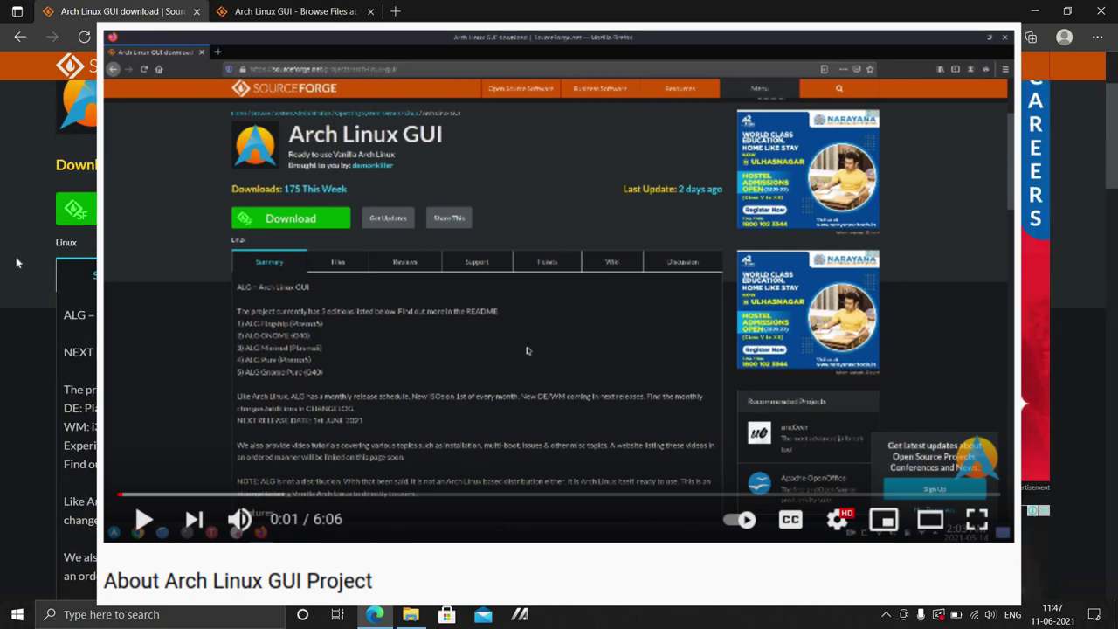
{"action": "scroll", "coordinate": [16, 262], "scroll_direction": "down", "scroll_amount": 1}
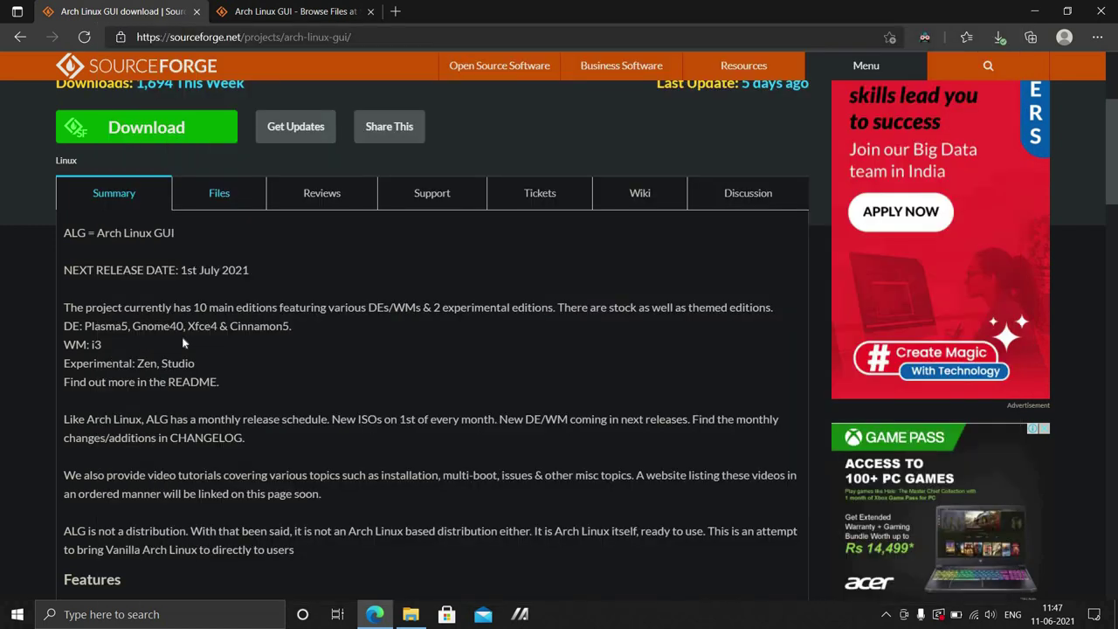
{"action": "scroll", "coordinate": [183, 343], "scroll_direction": "up", "scroll_amount": 3}
{"action": "left_click", "coordinate": [262, 11]}
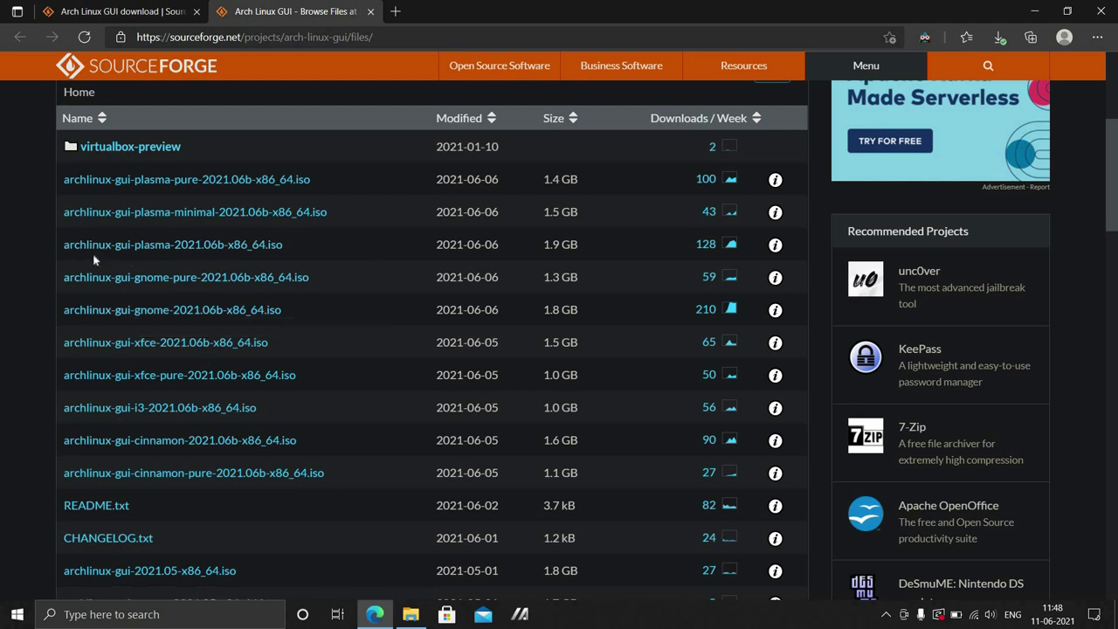
{"action": "left_click", "coordinate": [411, 614]}
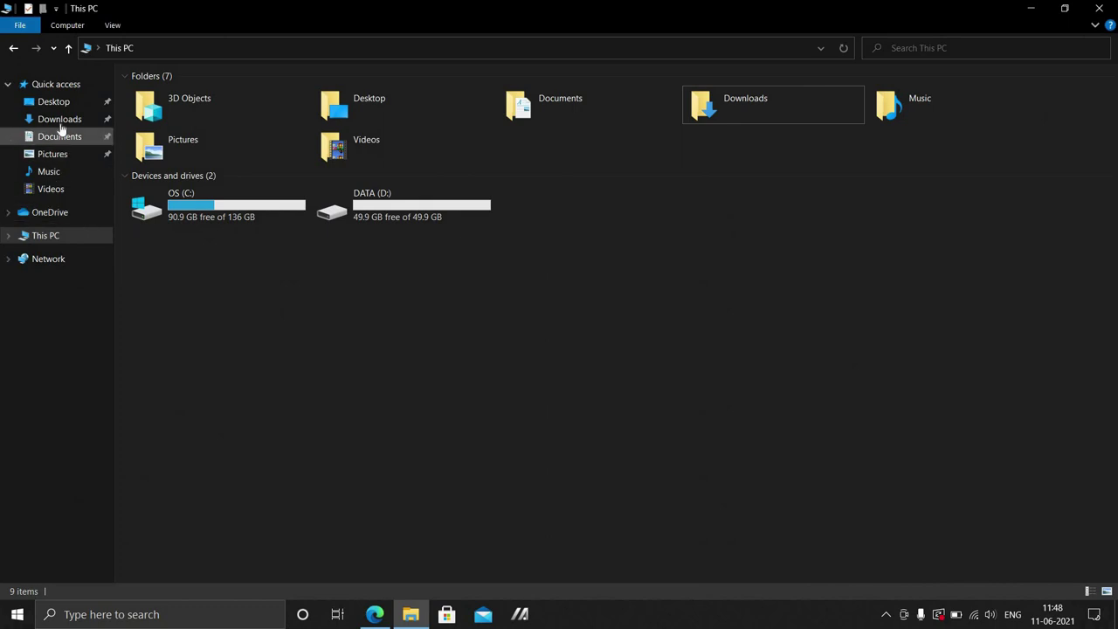
Confirm Downloads holds the Arch plasma ISO, rufus and balenaEtcher, then minimize Explorer and Edge.
{"action": "left_click", "coordinate": [60, 118]}
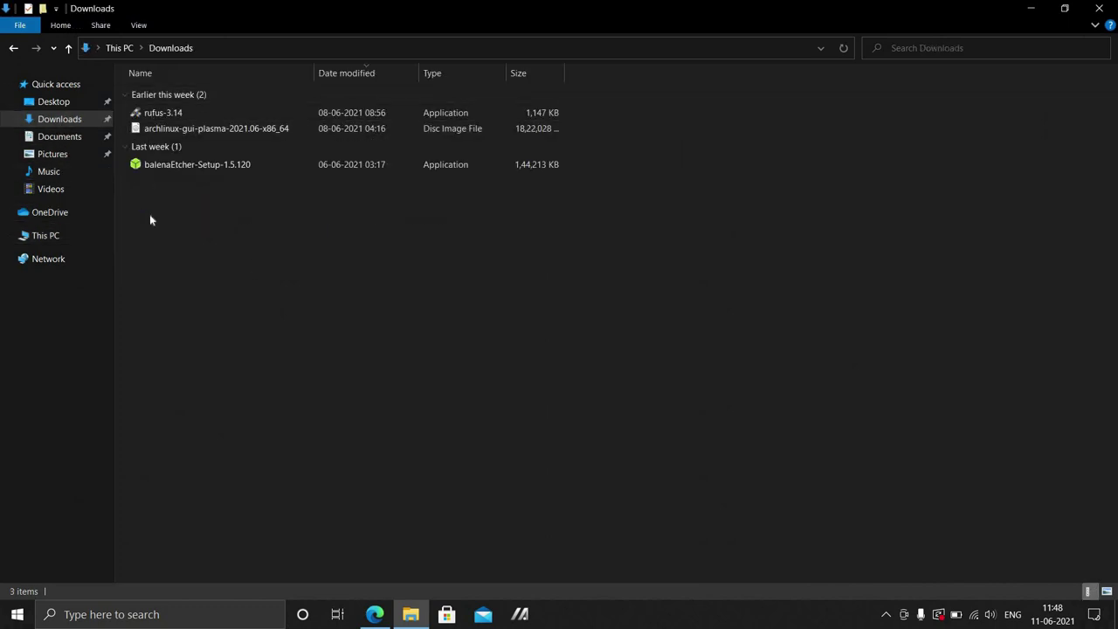
{"action": "left_click", "coordinate": [162, 165]}
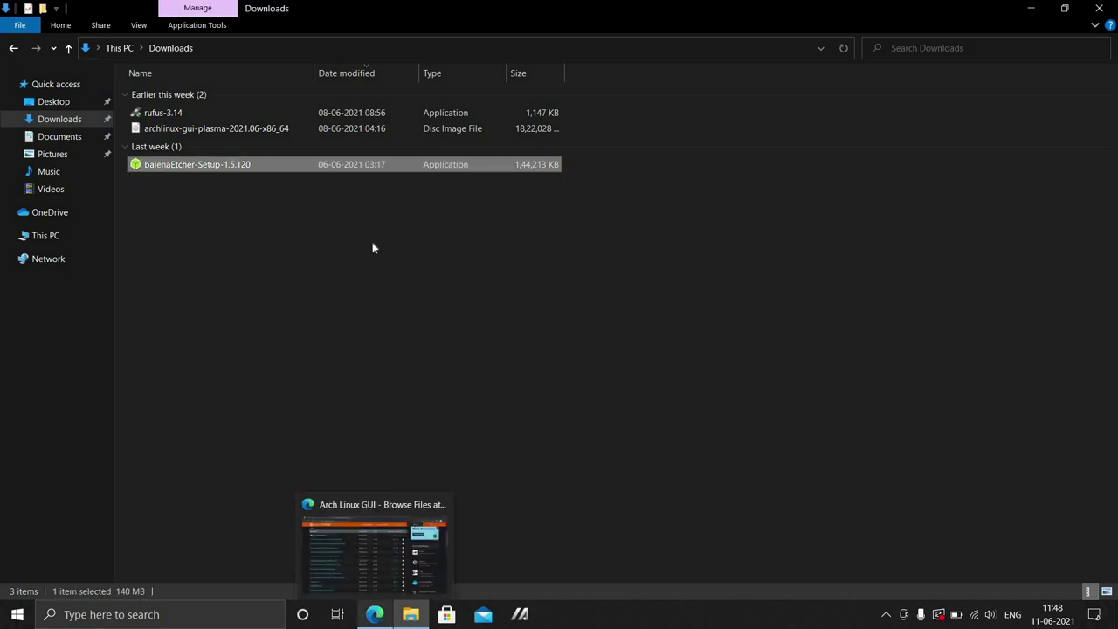
{"action": "left_click", "coordinate": [1038, 8]}
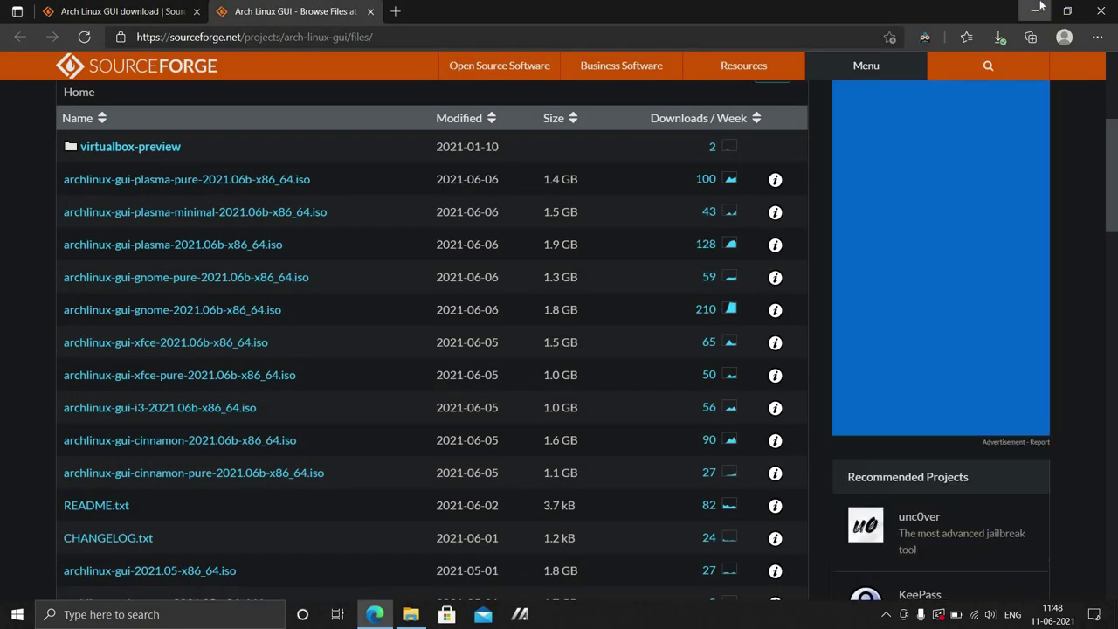
{"action": "left_click", "coordinate": [1038, 8]}
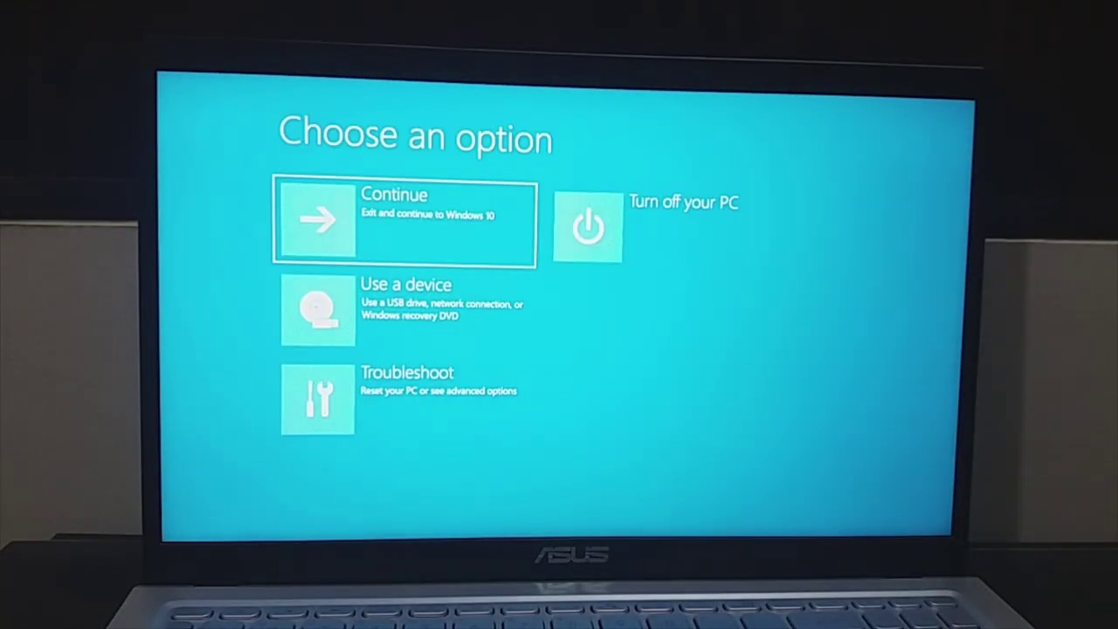
Choose Use a device and highlight the UEFI: hp v210w 1100 USB drive.
{"action": "key", "text": "Down"}
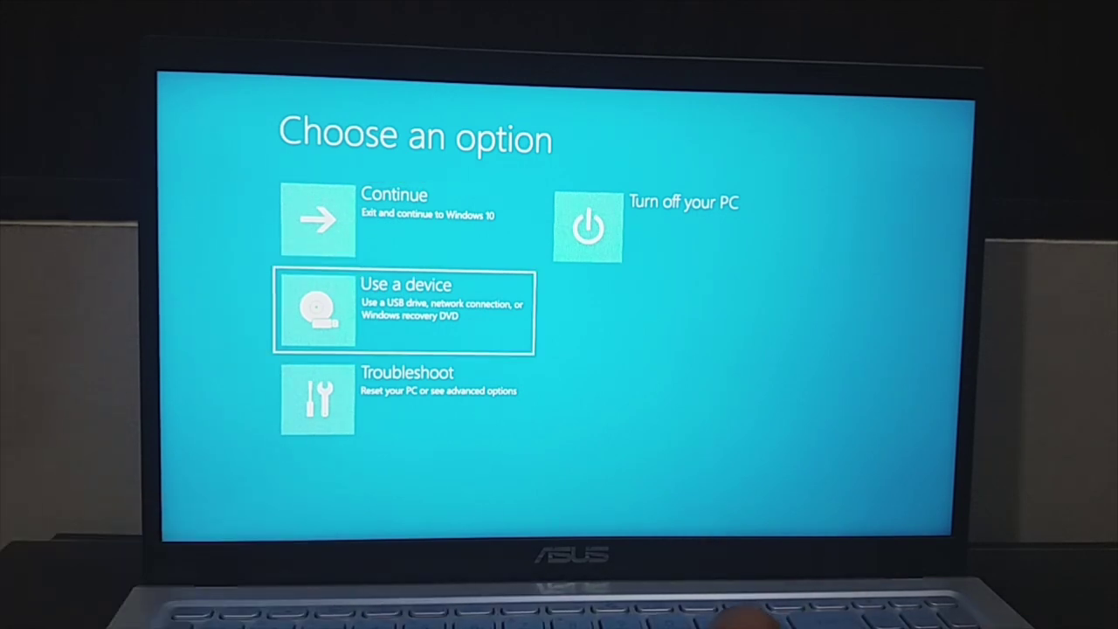
{"action": "key", "text": "Return"}
{"action": "key", "text": "Down"}
{"action": "key", "text": "Up"}
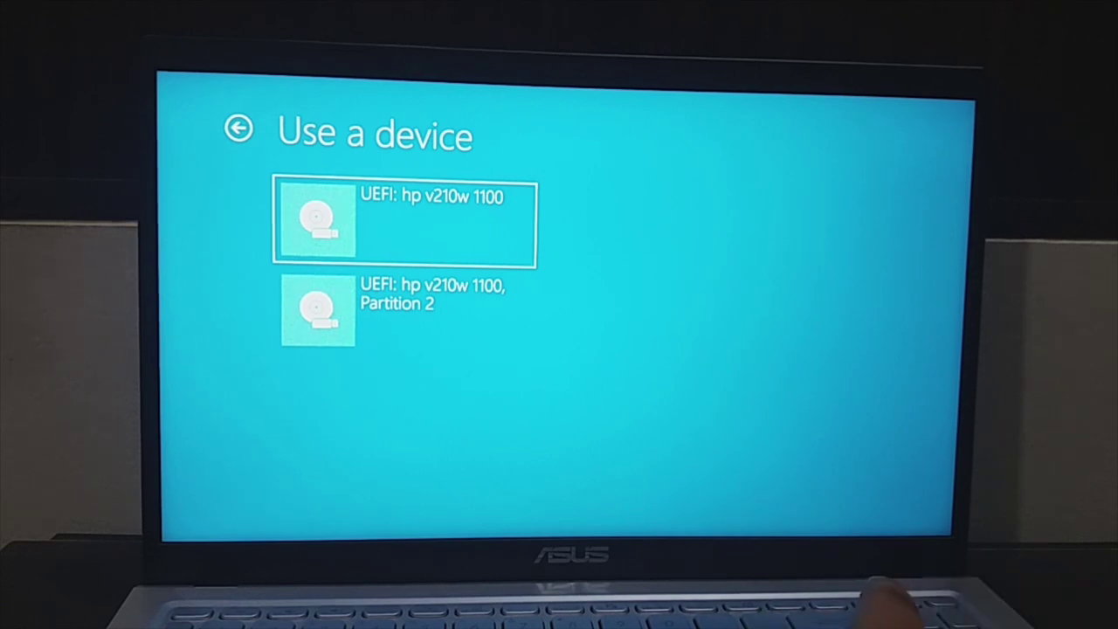
Boot from the UEFI USB drive and halt the countdown on the standard Arch Linux install entry.
{"action": "key", "text": "Return"}
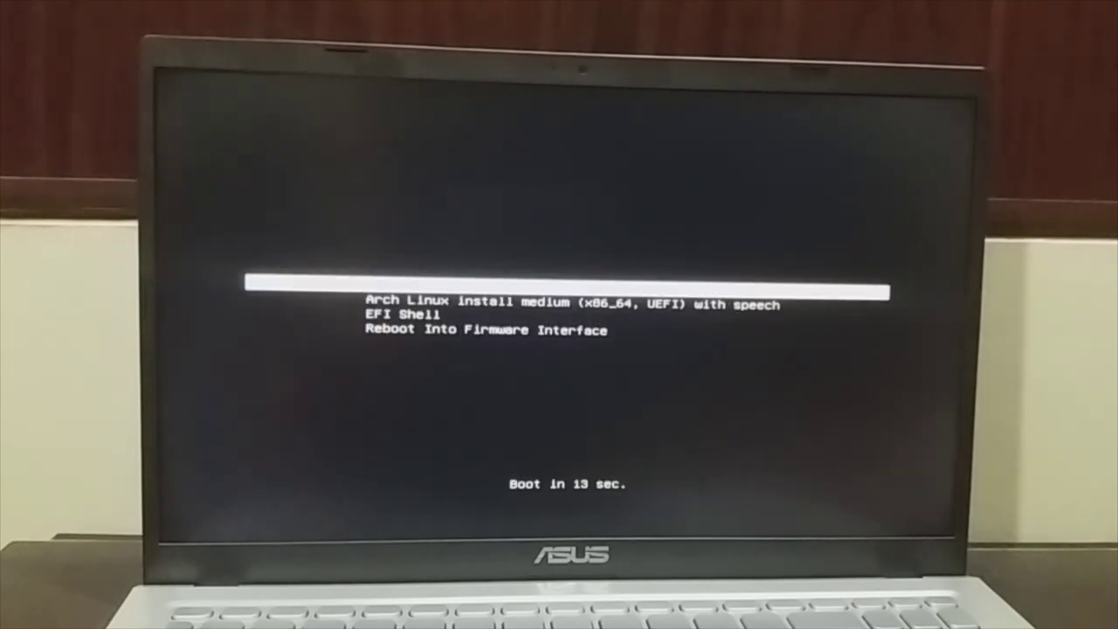
{"action": "key", "text": "Down"}
{"action": "key", "text": "Up"}
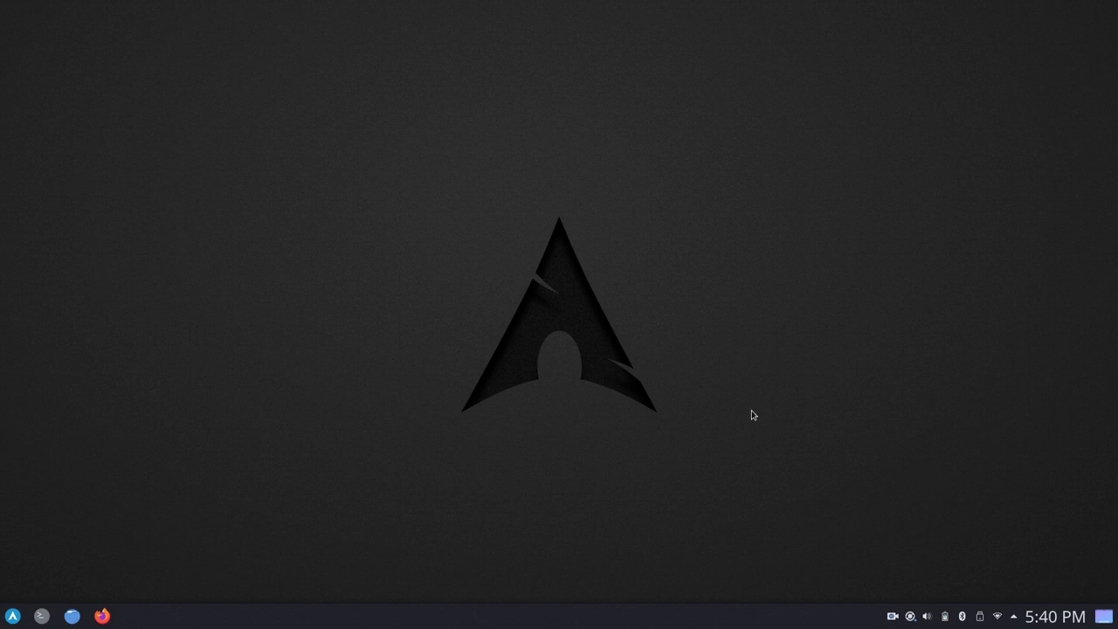
Search the application launcher for 'install' and start Install System.
{"action": "key", "text": "super"}
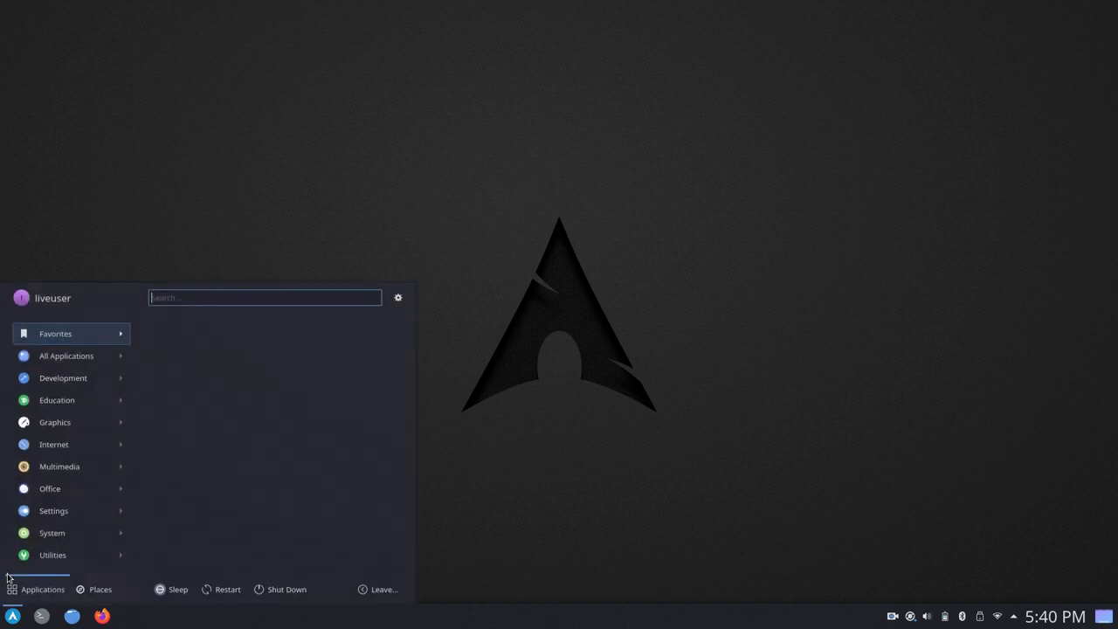
{"action": "left_click", "coordinate": [11, 617]}
{"action": "left_click", "coordinate": [11, 619]}
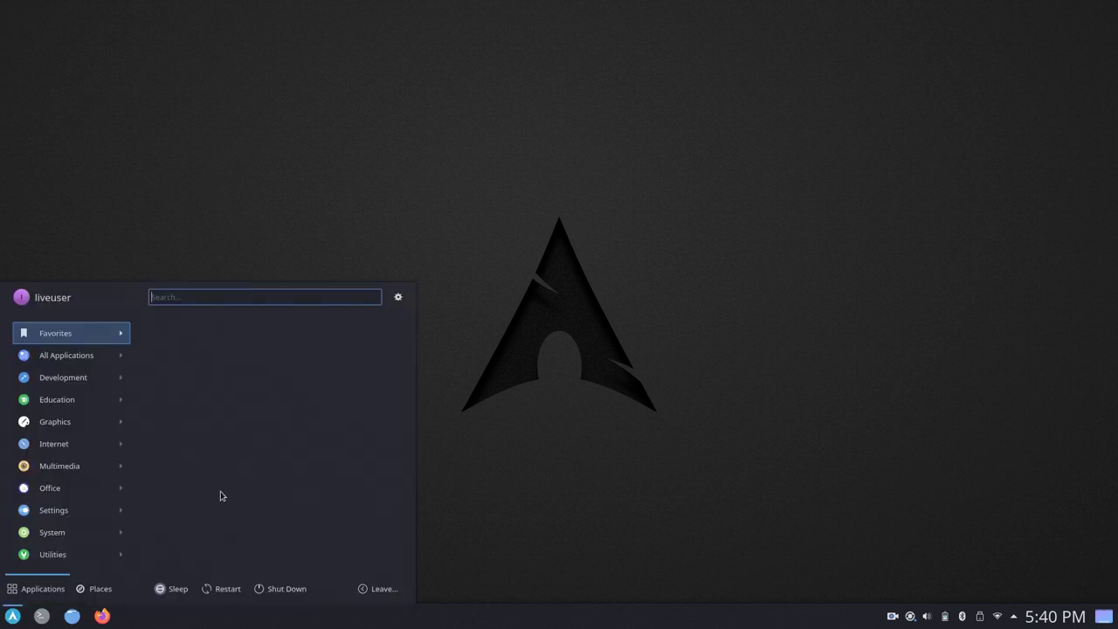
{"action": "type", "text": "install"}
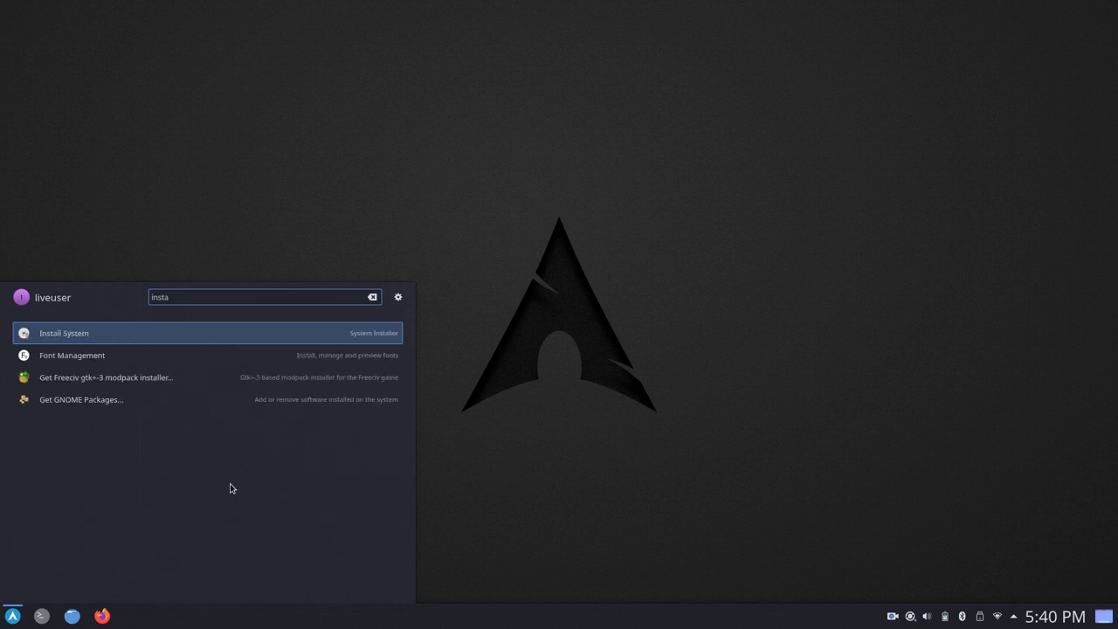
{"action": "key", "text": "Return"}
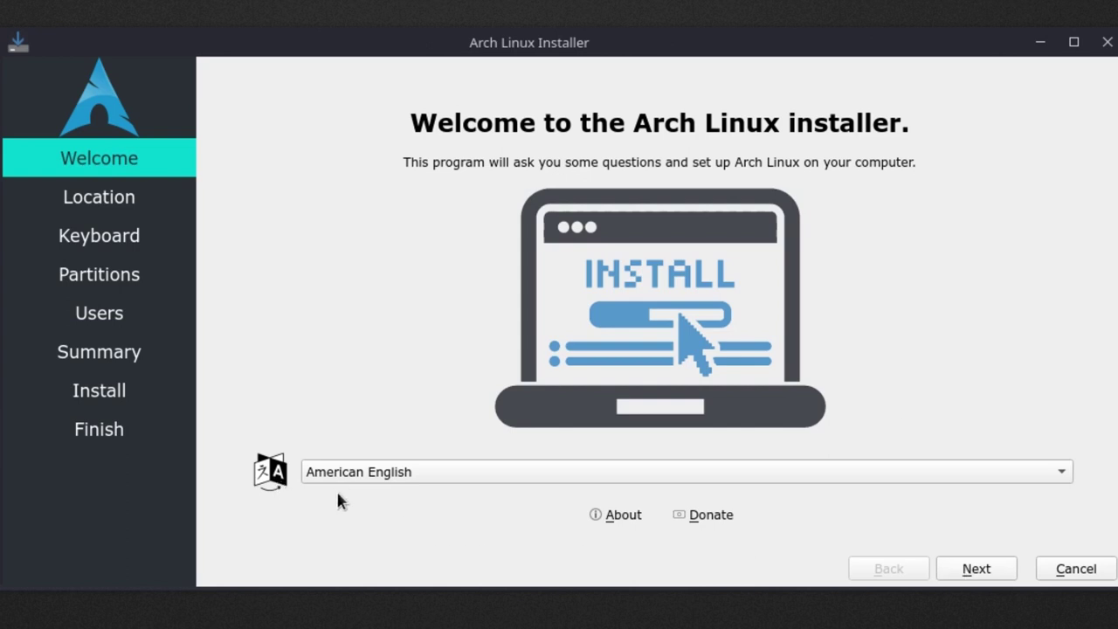
Continue past Welcome and pick Kolkata on the map for the Asia/Kolkata time zone.
{"action": "left_click", "coordinate": [969, 569]}
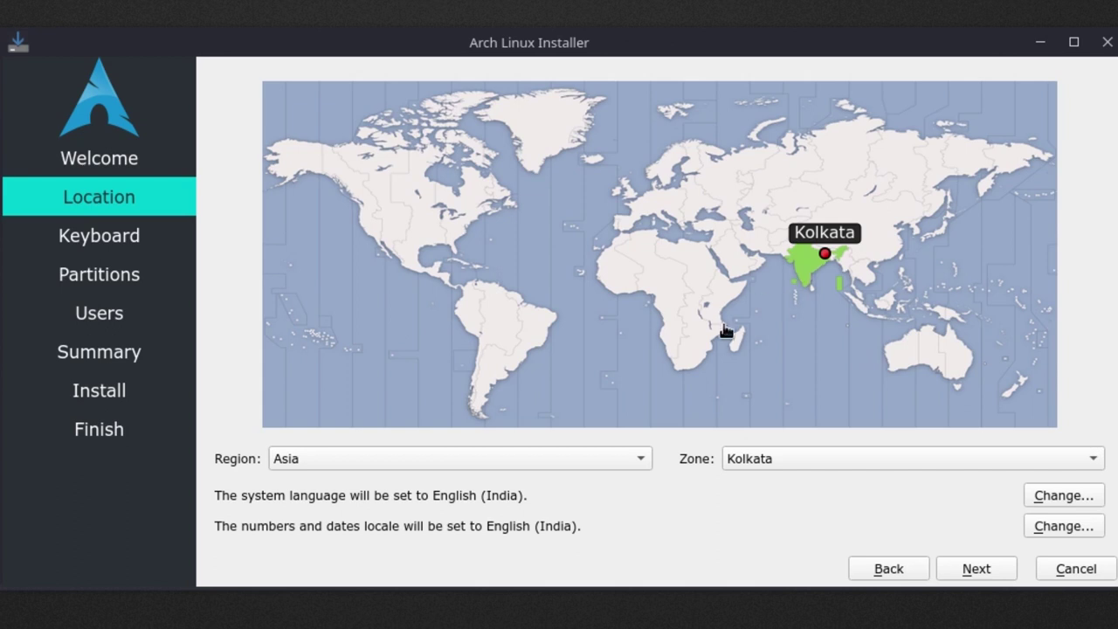
{"action": "left_click", "coordinate": [612, 276]}
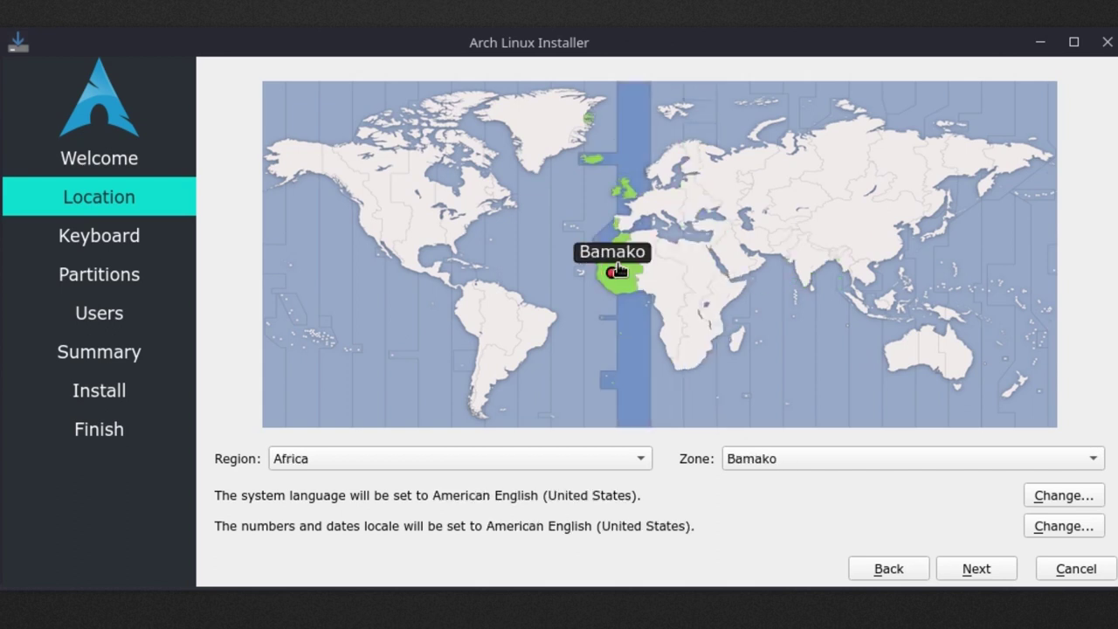
{"action": "left_click", "coordinate": [791, 184]}
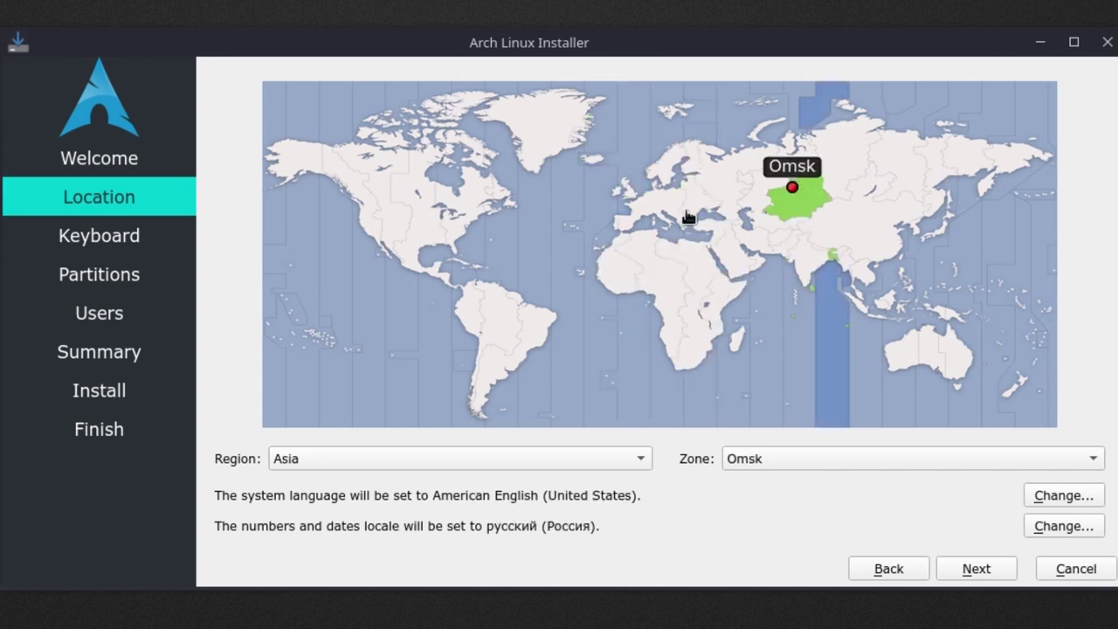
{"action": "left_click", "coordinate": [821, 262]}
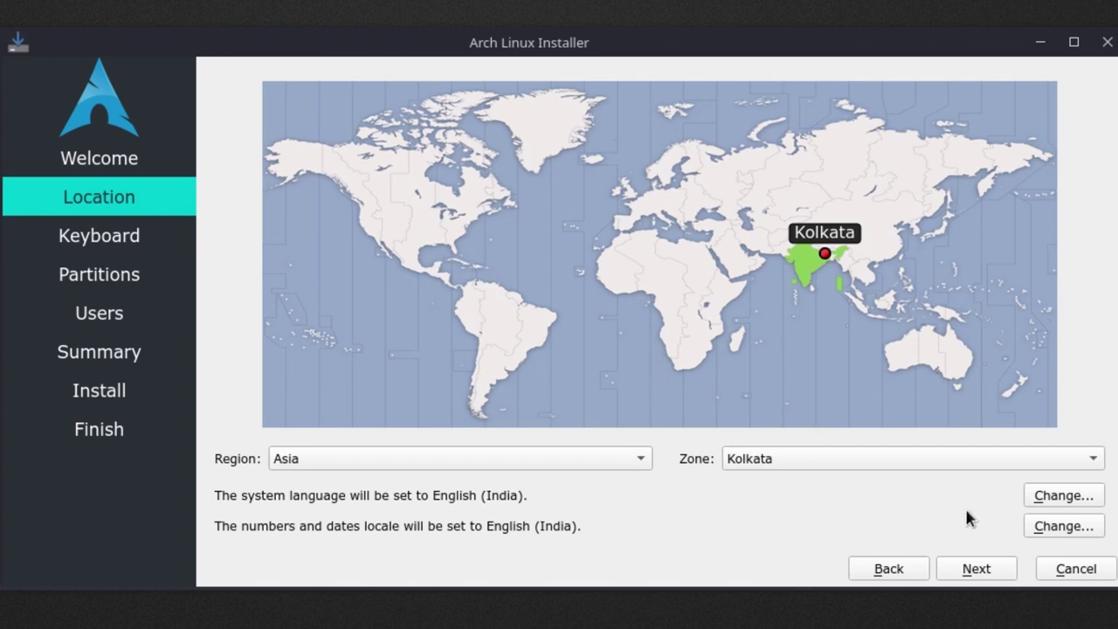
Select the English (US) keyboard layout.
{"action": "left_click", "coordinate": [976, 569]}
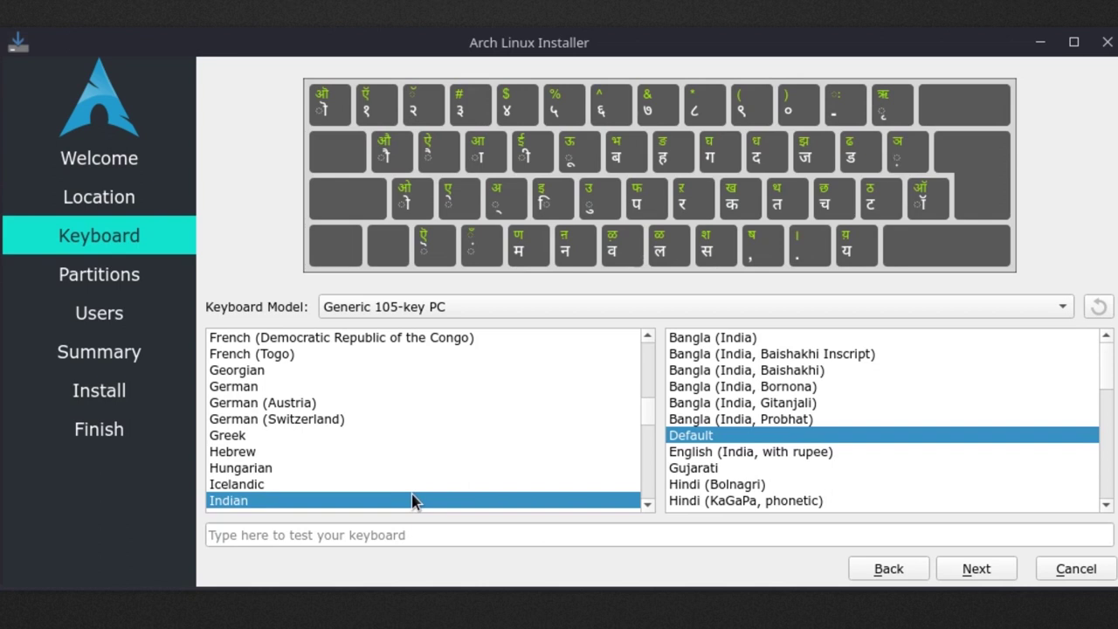
{"action": "scroll", "coordinate": [412, 500], "scroll_direction": "up", "scroll_amount": 4}
{"action": "left_click", "coordinate": [288, 406]}
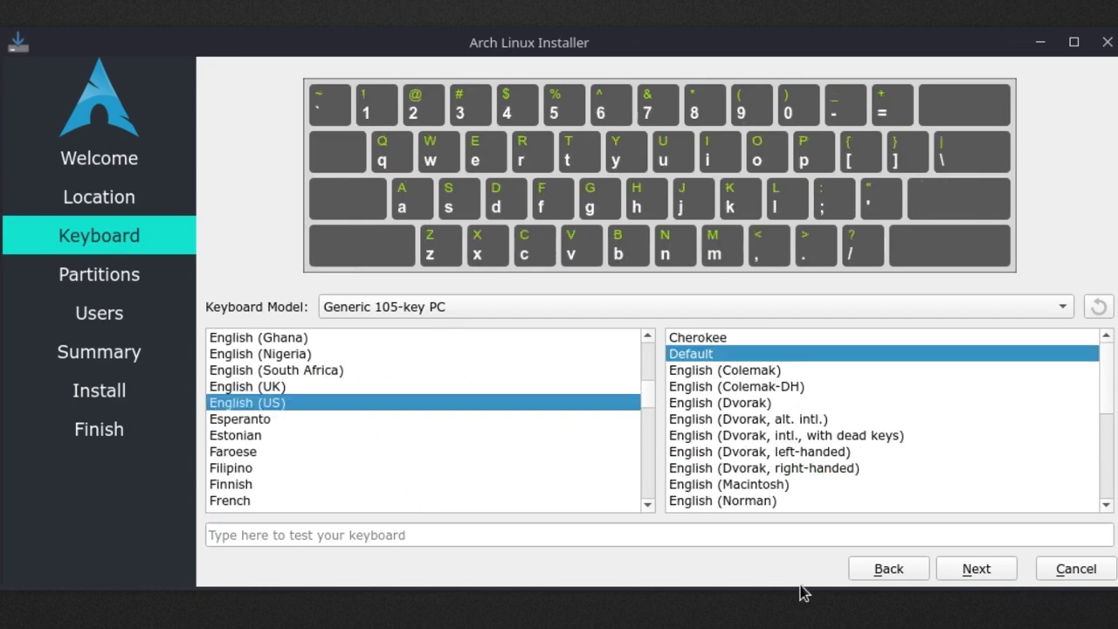
Choose Manual partitioning, keeping the 238.5 GiB WDC disk as the install target.
{"action": "left_click", "coordinate": [976, 569]}
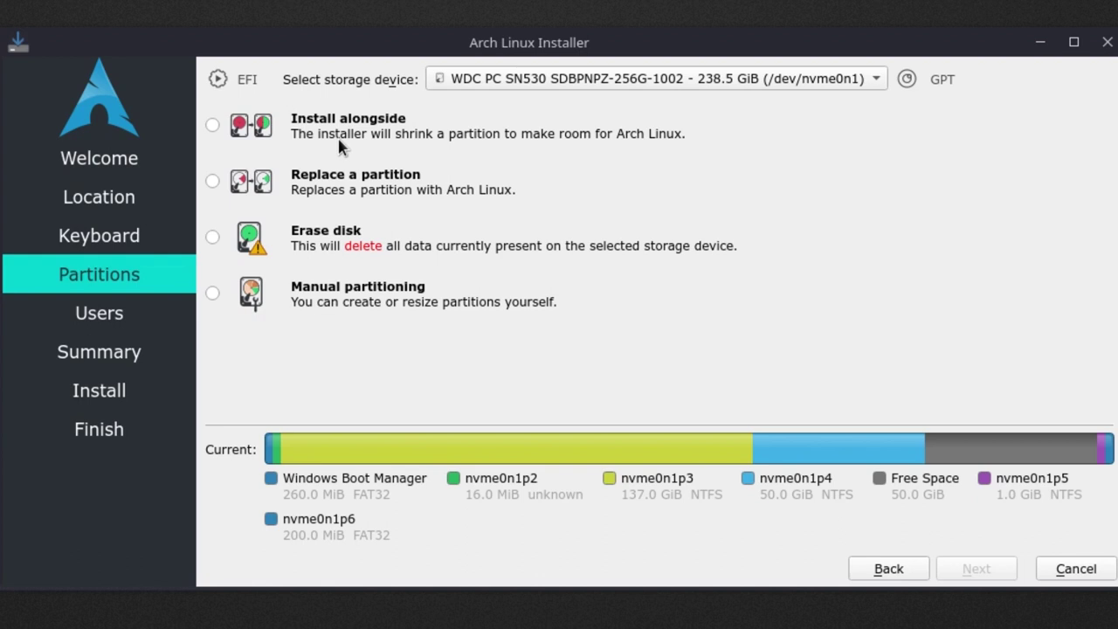
{"action": "left_click", "coordinate": [213, 294]}
{"action": "mouse_move", "coordinate": [567, 455]}
{"action": "left_click", "coordinate": [713, 83]}
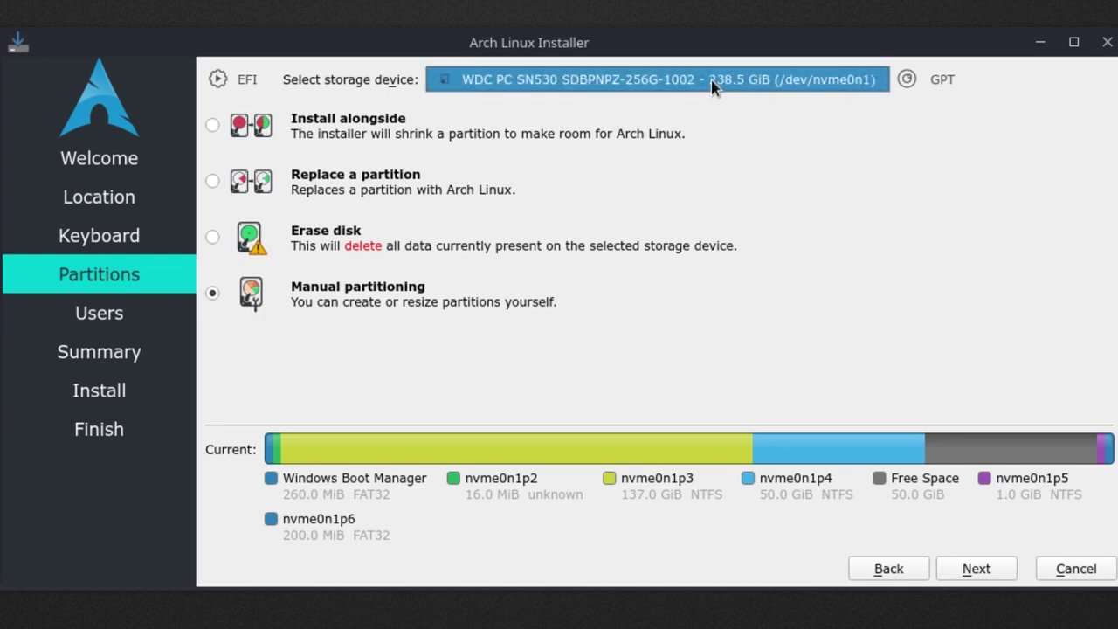
{"action": "left_click", "coordinate": [713, 83]}
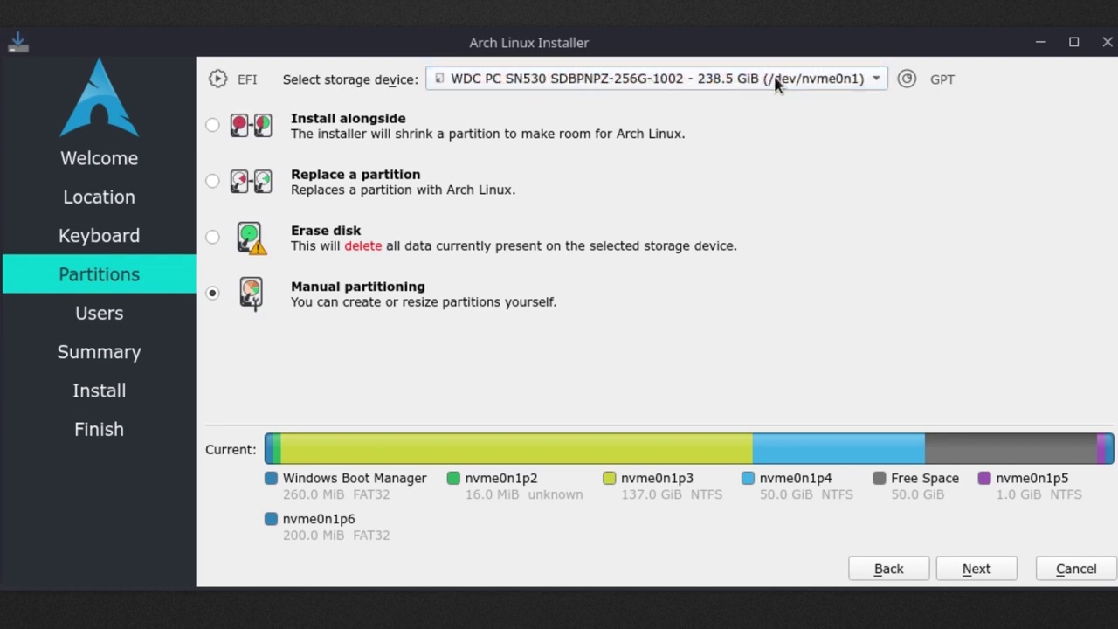
Open the manual partition editor for the WDC disk and select /dev/nvme0n1p1.
{"action": "left_click", "coordinate": [951, 580]}
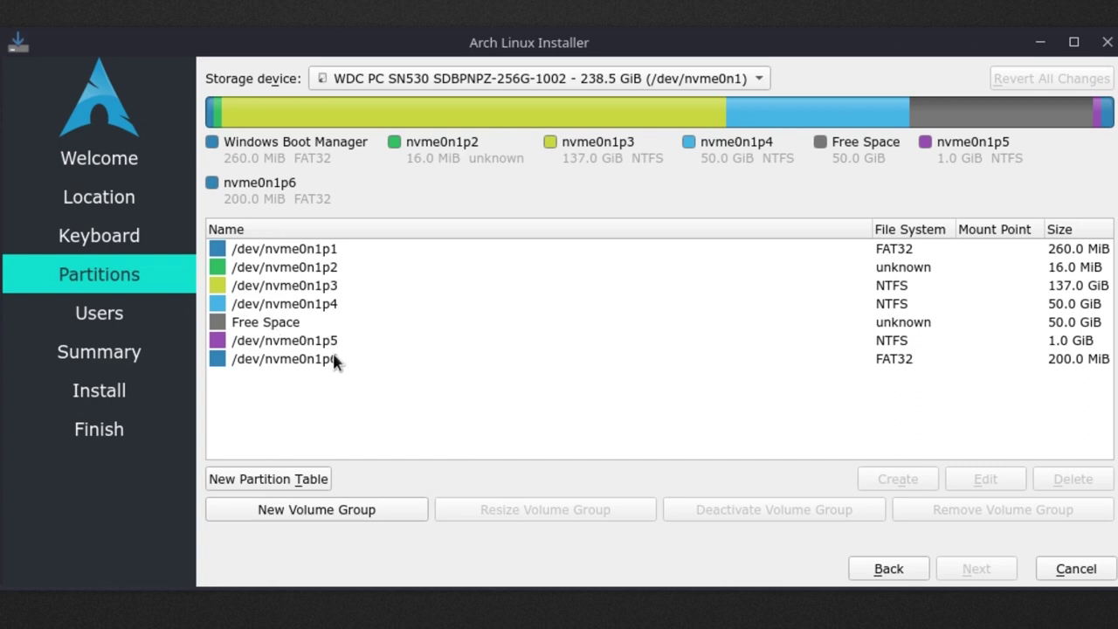
{"action": "left_click", "coordinate": [721, 83]}
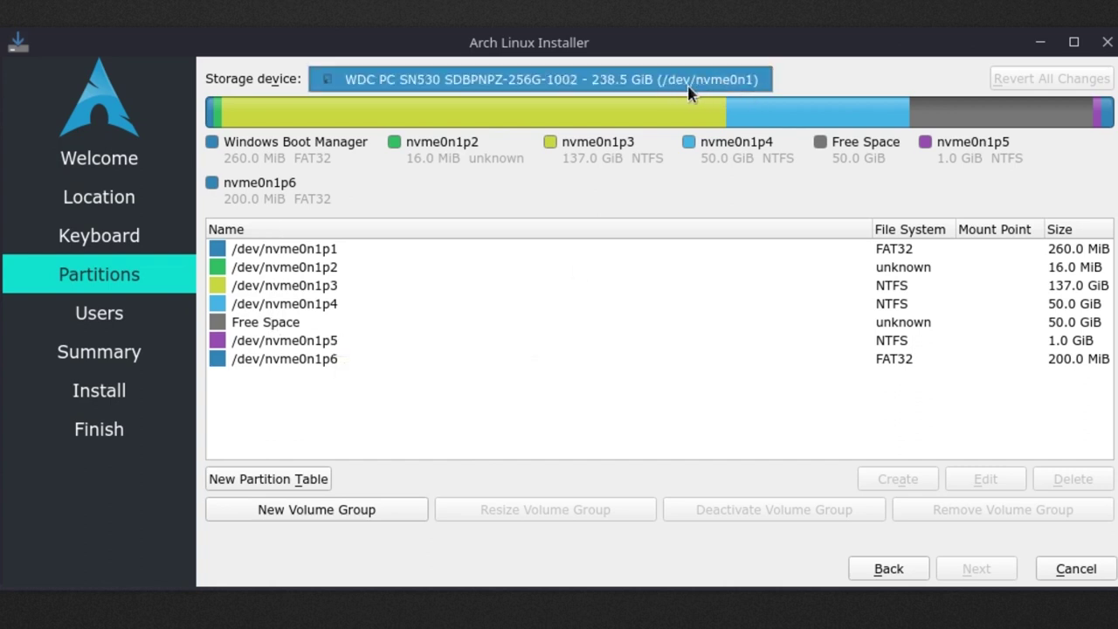
{"action": "left_click", "coordinate": [677, 87]}
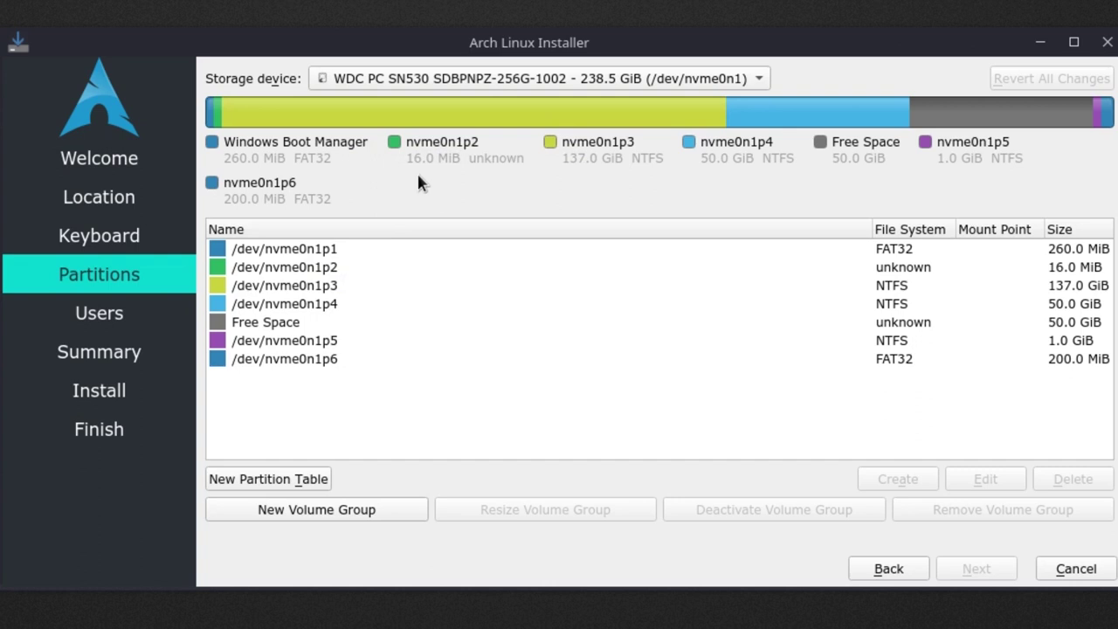
{"action": "left_click", "coordinate": [340, 250]}
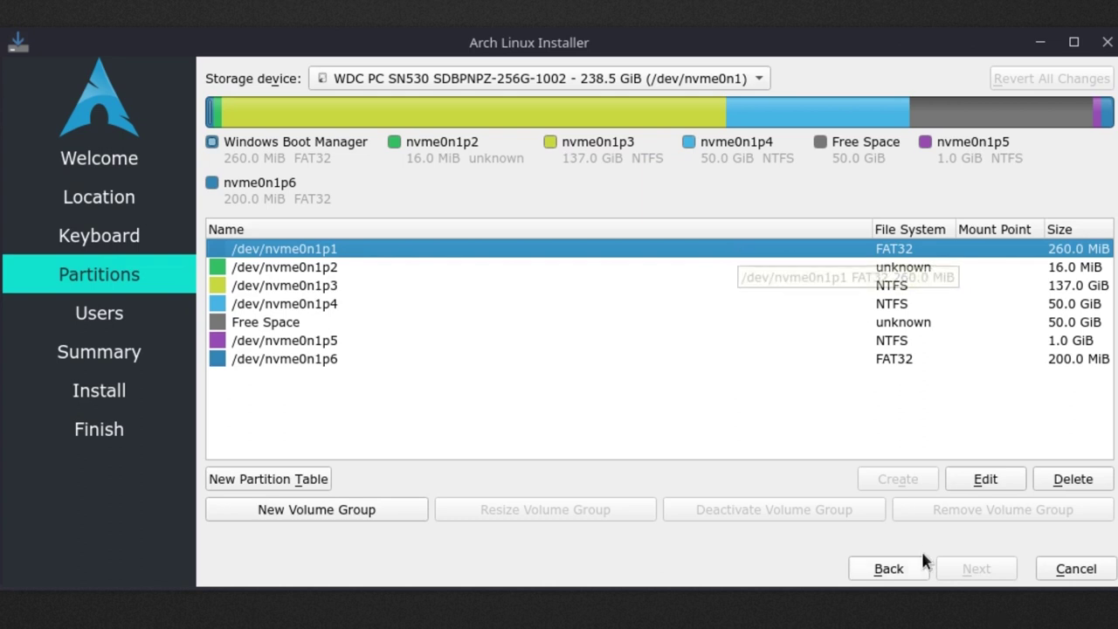
Mount the existing 260 MiB FAT32 partition nvme0n1p1 at /boot/efi, keeping its content.
{"action": "left_click", "coordinate": [966, 479]}
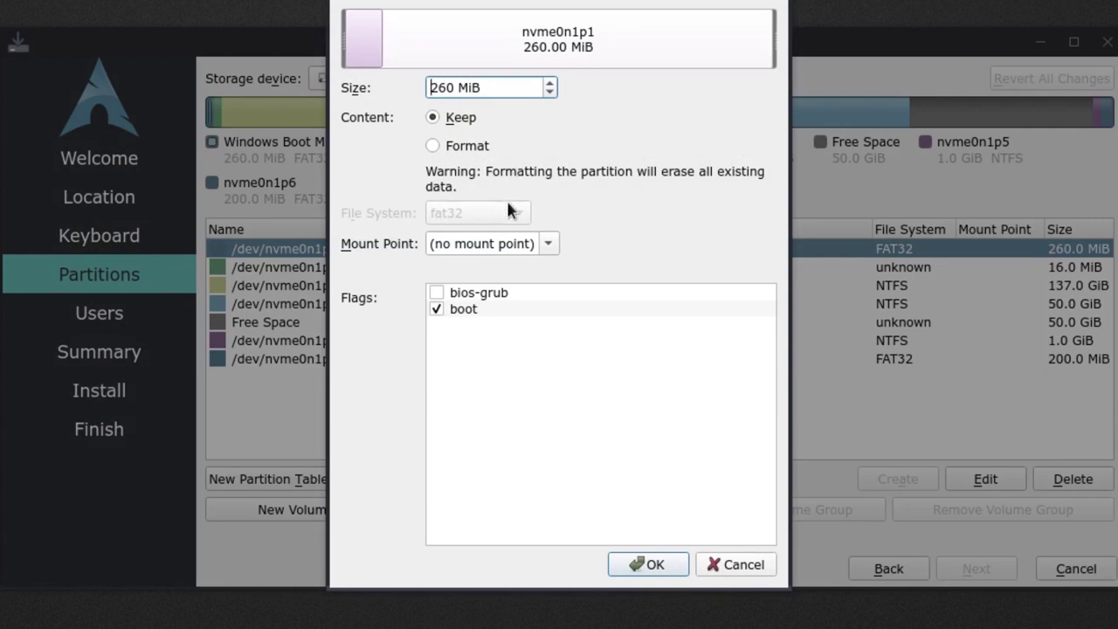
{"action": "left_click", "coordinate": [543, 247]}
{"action": "left_click", "coordinate": [522, 313]}
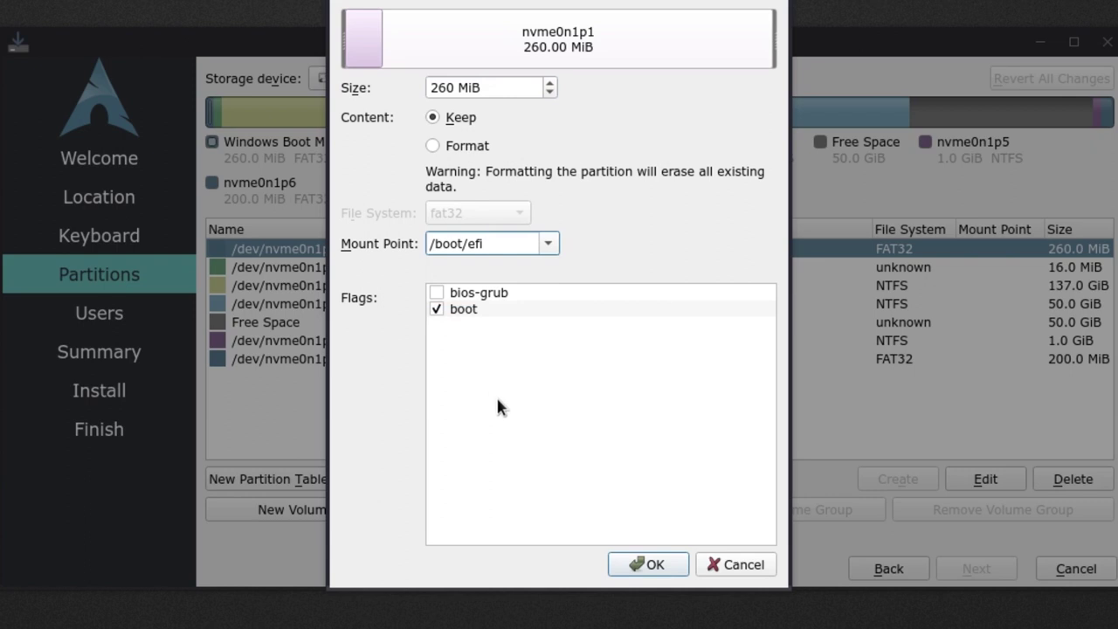
{"action": "left_click", "coordinate": [626, 568]}
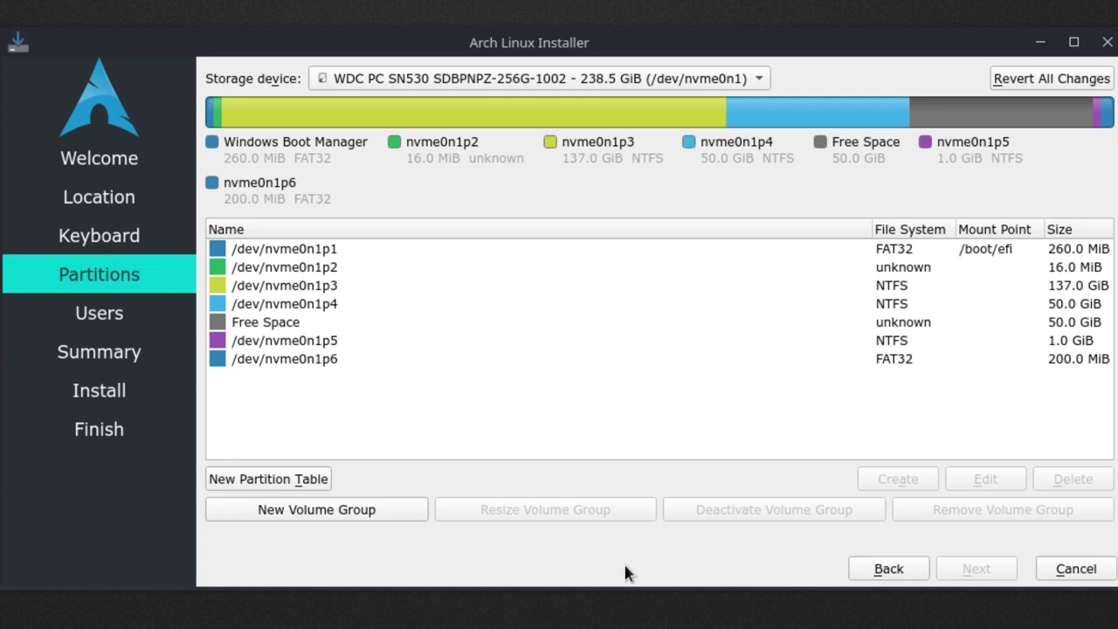
{"action": "left_click", "coordinate": [323, 253]}
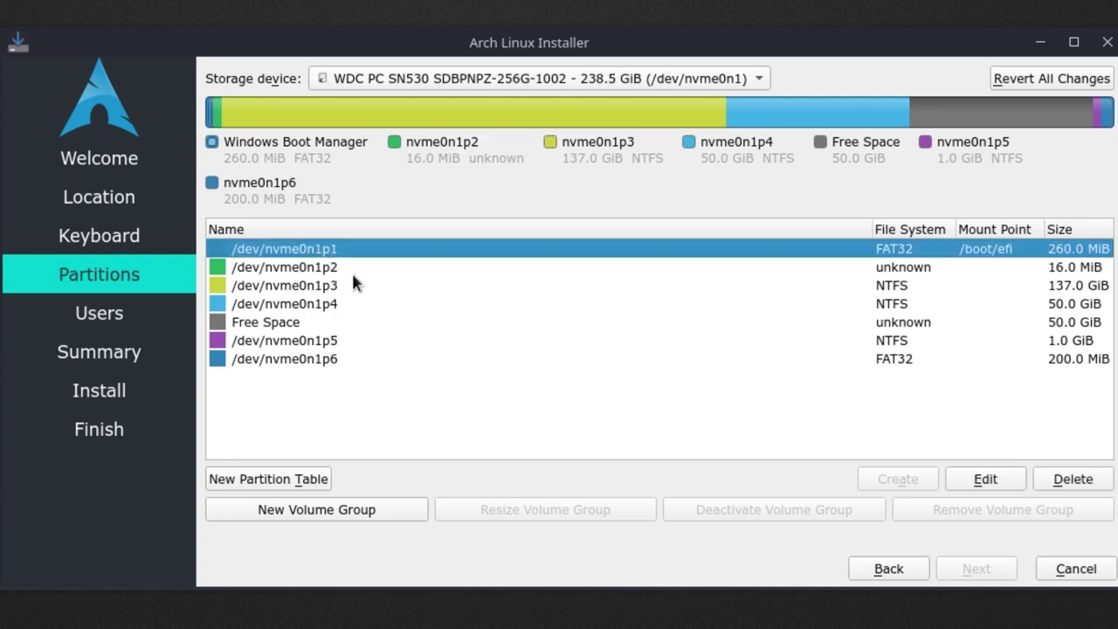
{"action": "left_click", "coordinate": [354, 266]}
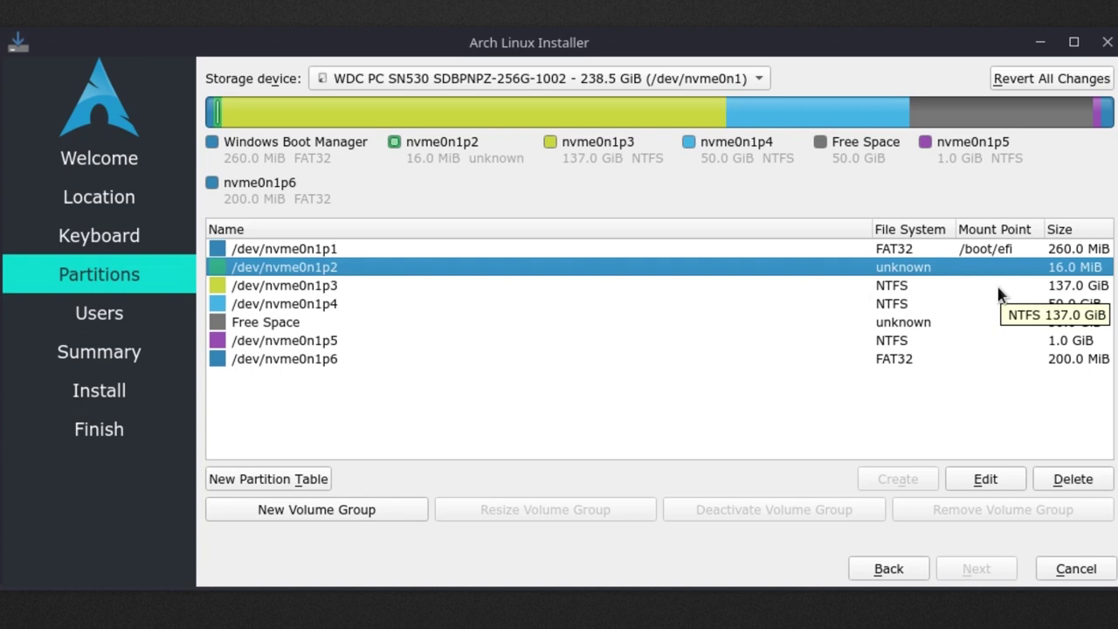
{"action": "left_click", "coordinate": [1000, 295]}
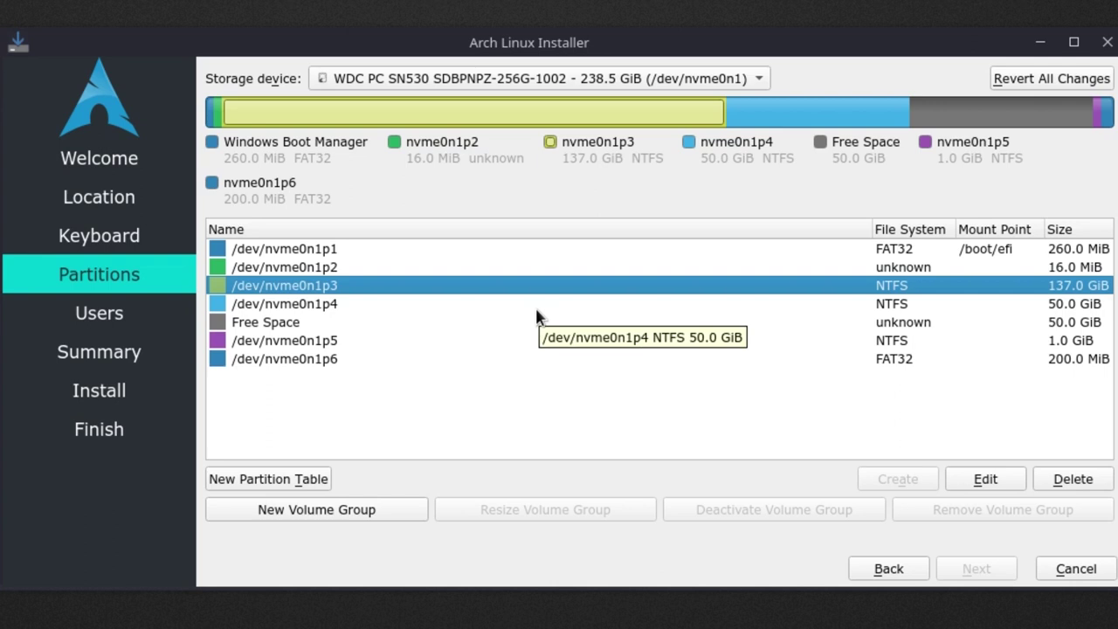
{"action": "left_click", "coordinate": [538, 306]}
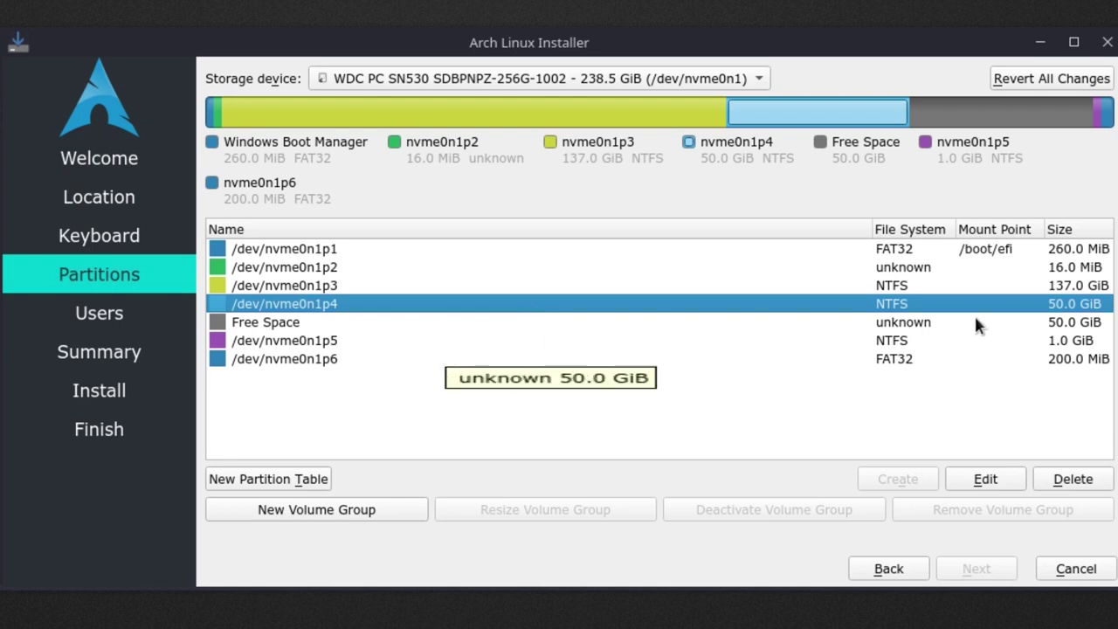
{"action": "left_click", "coordinate": [665, 324]}
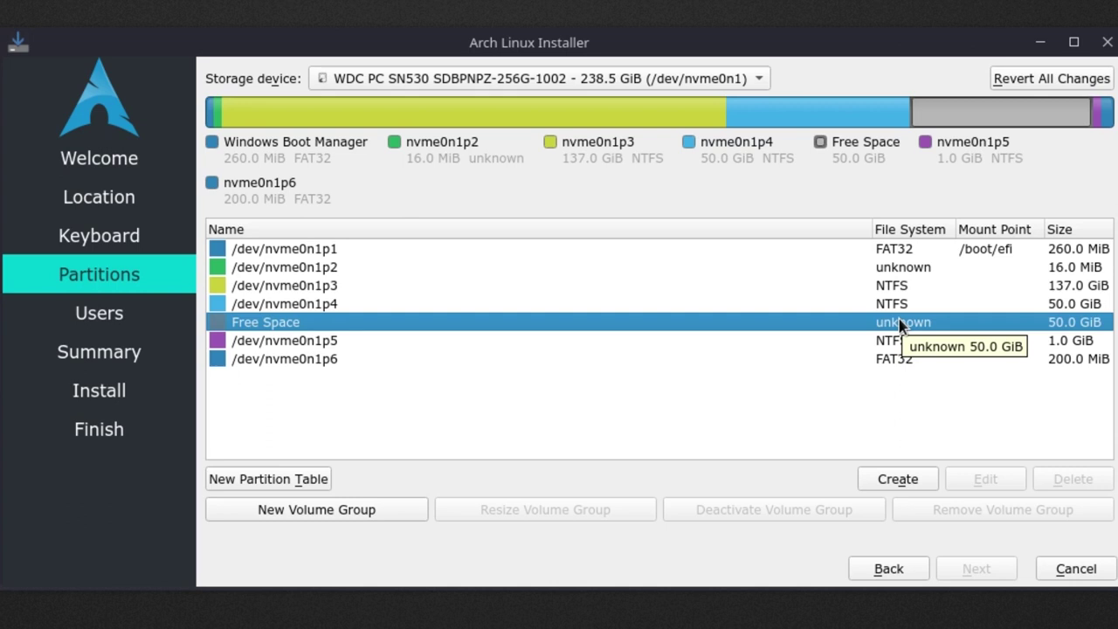
{"action": "left_click", "coordinate": [877, 342]}
{"action": "left_click", "coordinate": [877, 359]}
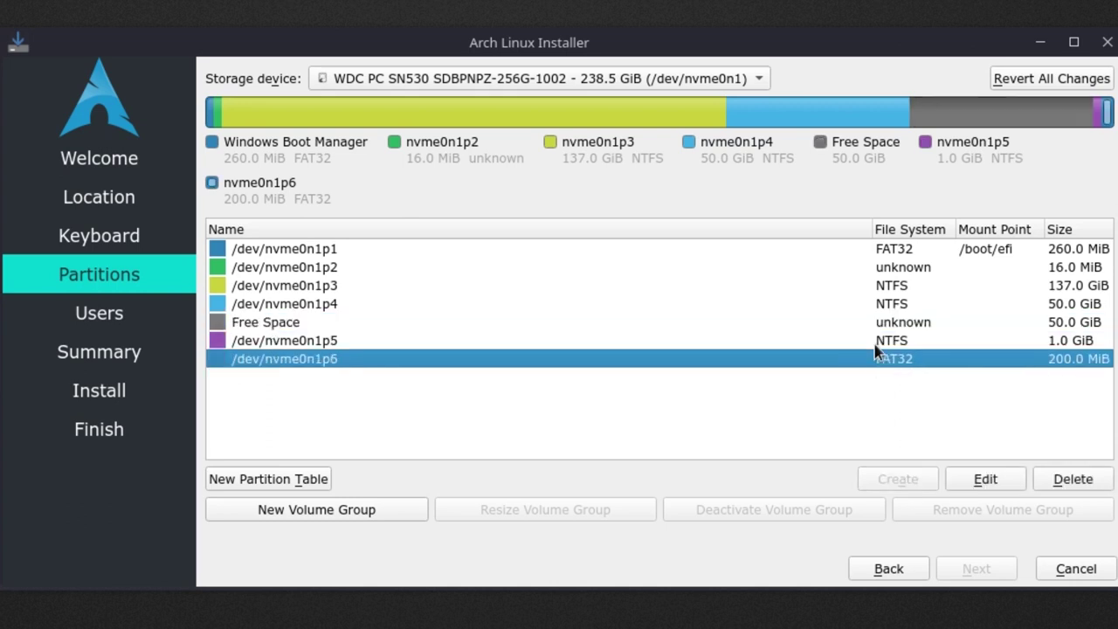
{"action": "left_click", "coordinate": [886, 342]}
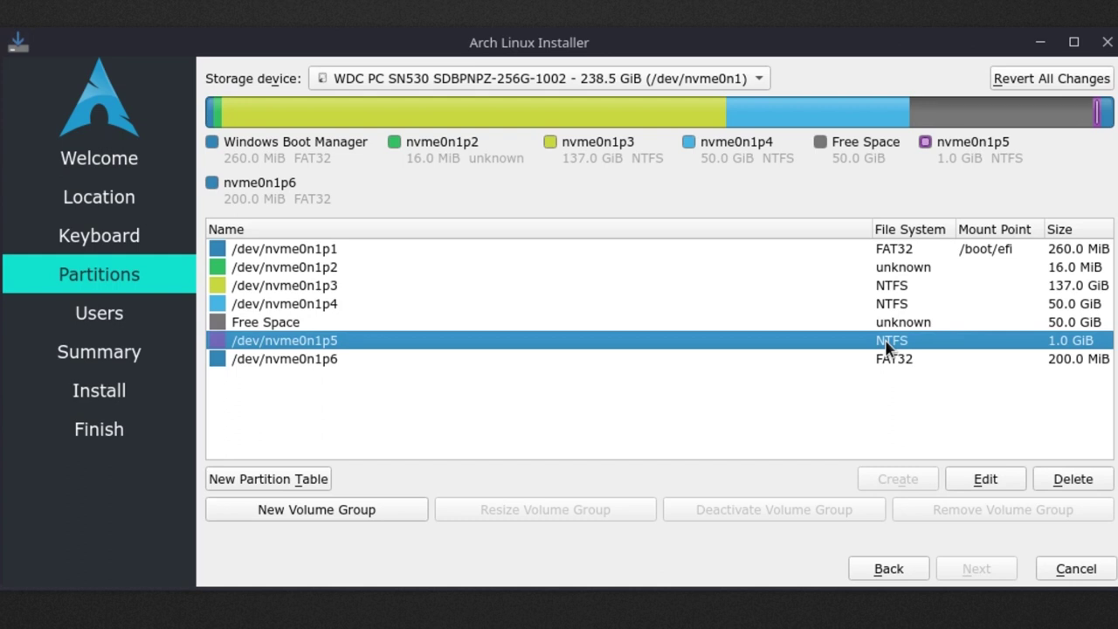
{"action": "left_click", "coordinate": [1030, 360]}
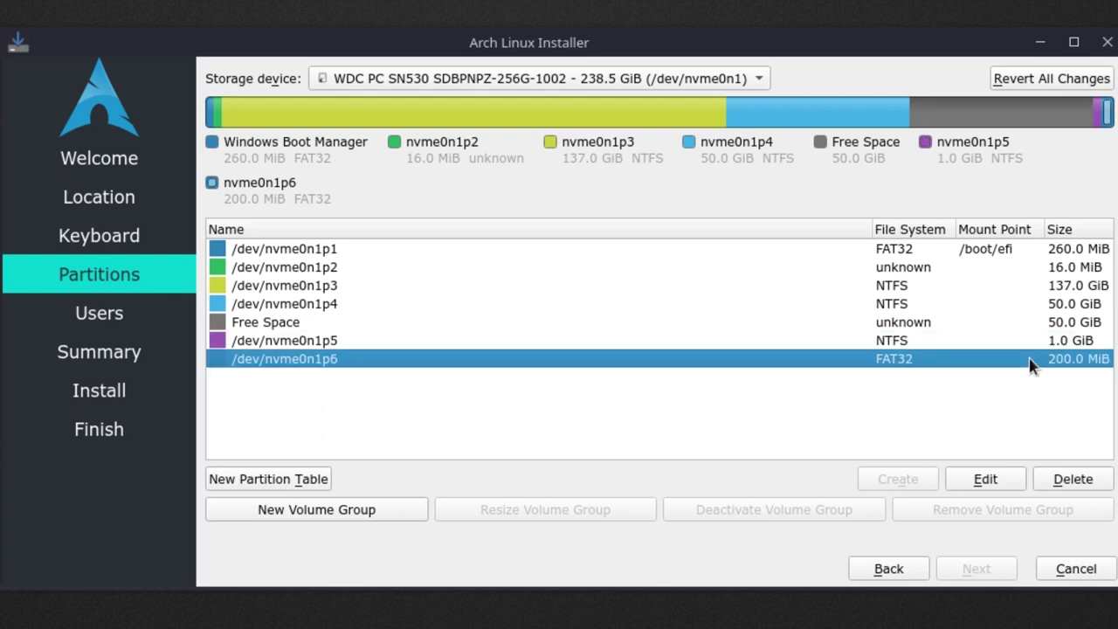
{"action": "left_click", "coordinate": [983, 330]}
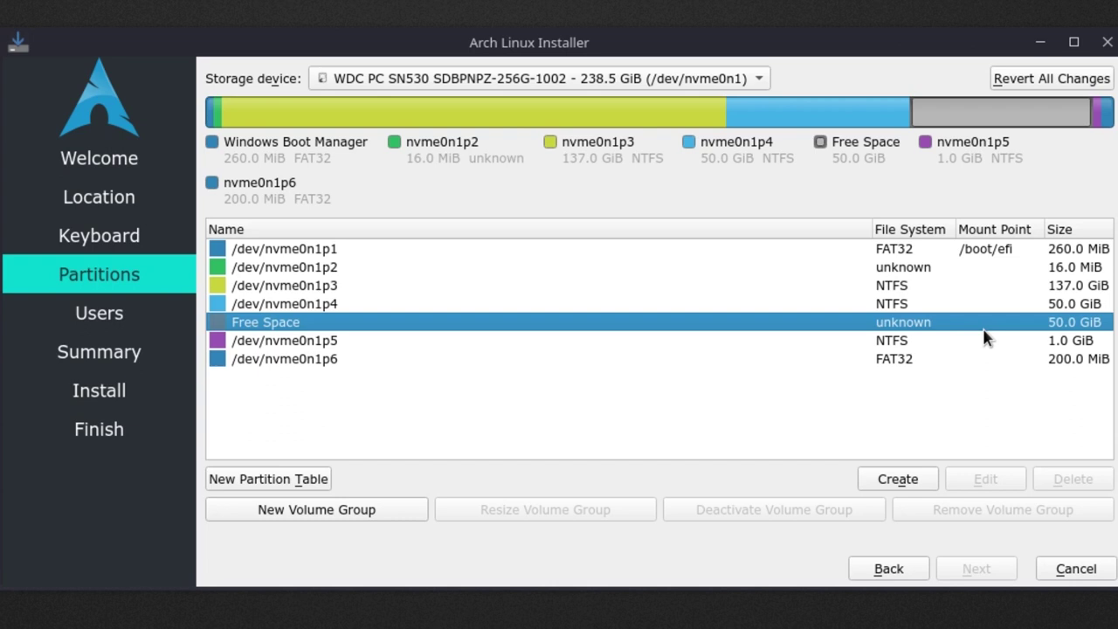
Define a new 20480 MiB ext4 partition in the free space, mounted at /.
{"action": "left_click", "coordinate": [884, 482]}
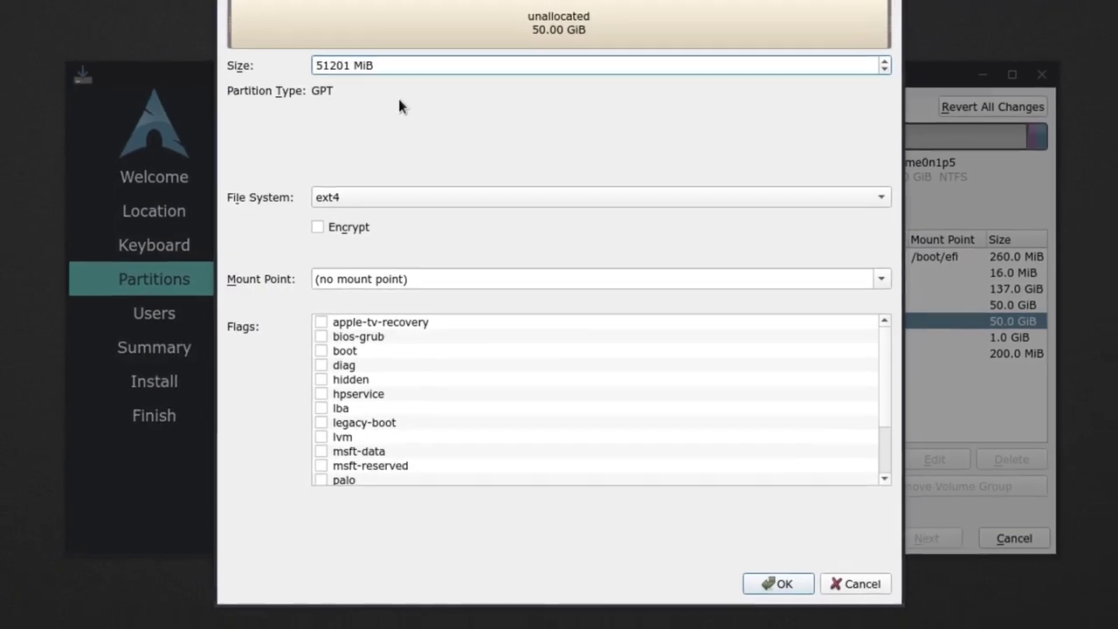
{"action": "key", "text": "Right"}
{"action": "key", "text": "Right"}
{"action": "key", "text": "Right"}
{"action": "key", "text": "Right"}
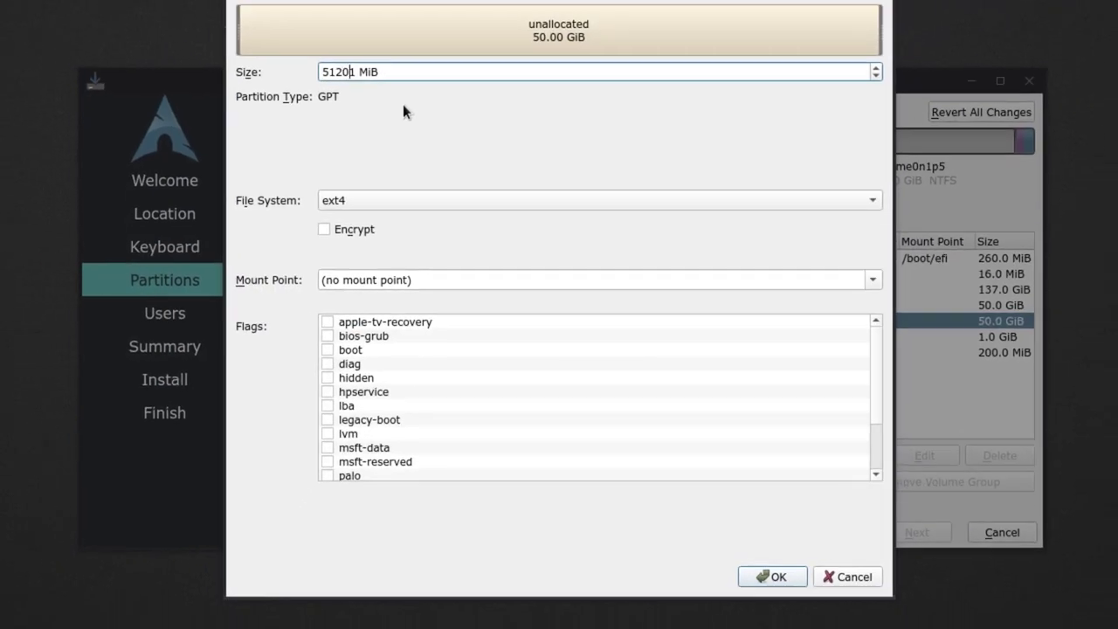
{"action": "key", "text": "Right"}
{"action": "key", "text": "shift+Left"}
{"action": "key", "text": "shift+Left"}
{"action": "key", "text": "shift+Left"}
{"action": "key", "text": "shift+Left"}
{"action": "key", "text": "shift+Left"}
{"action": "type", "text": "20480"}
{"action": "left_click", "coordinate": [871, 281]}
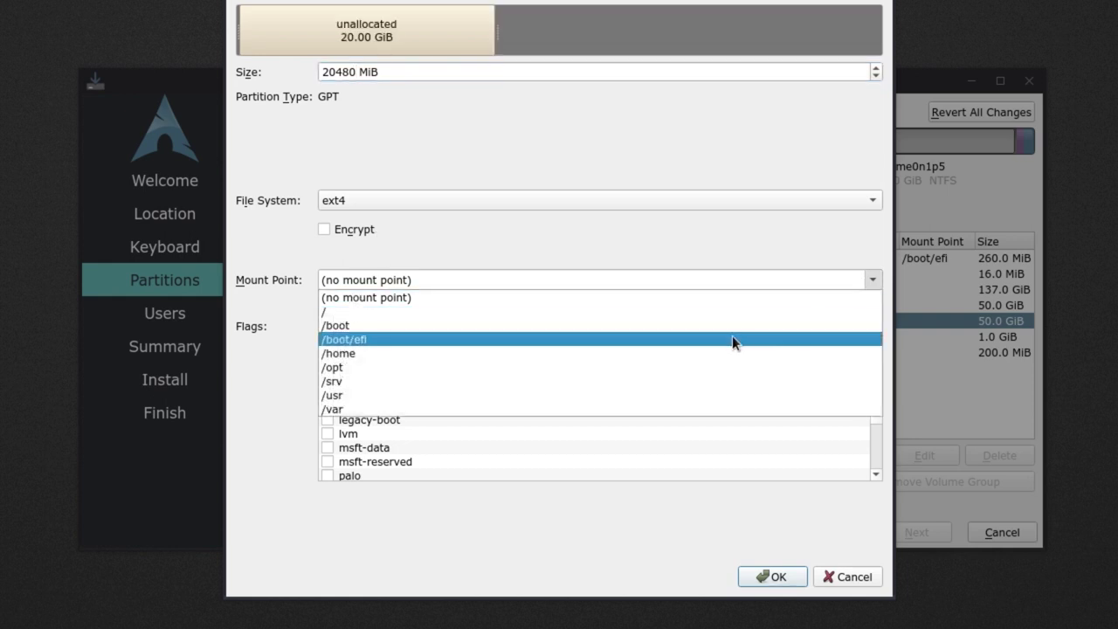
{"action": "left_click", "coordinate": [716, 311]}
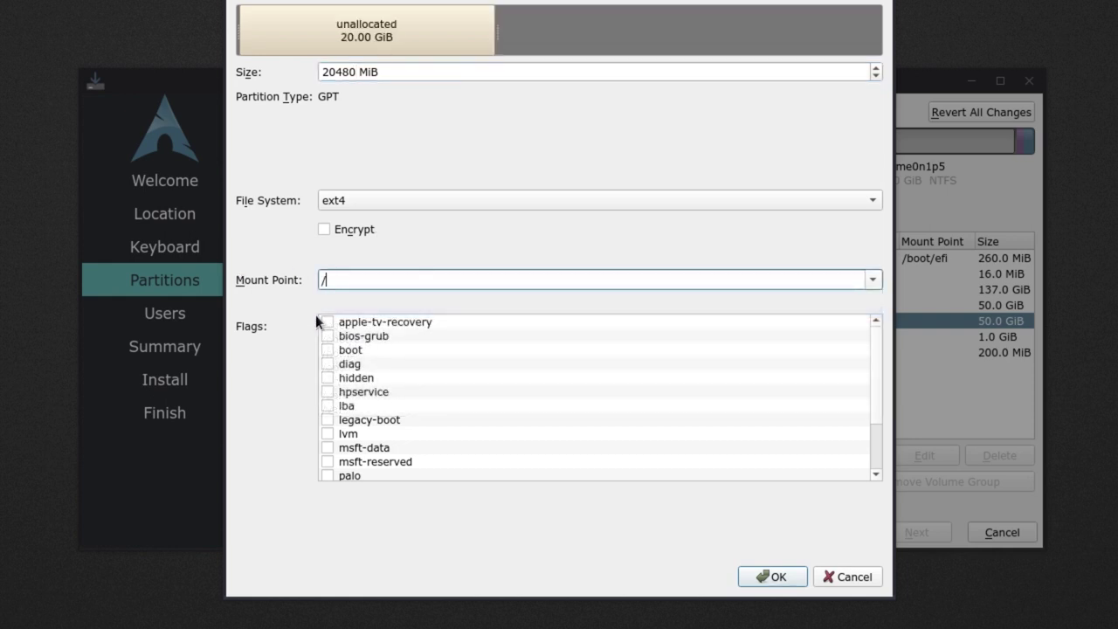
{"action": "scroll", "coordinate": [388, 439], "scroll_direction": "down", "scroll_amount": 2}
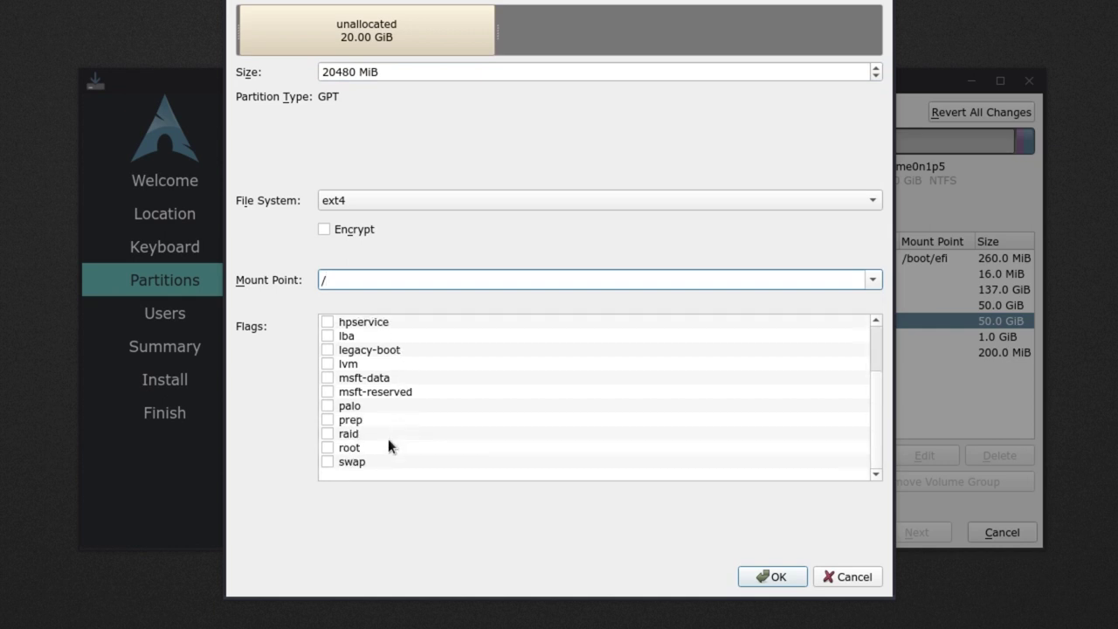
Add the 20 GiB root partition with the root flag set.
{"action": "left_click", "coordinate": [327, 448]}
{"action": "left_click", "coordinate": [760, 577]}
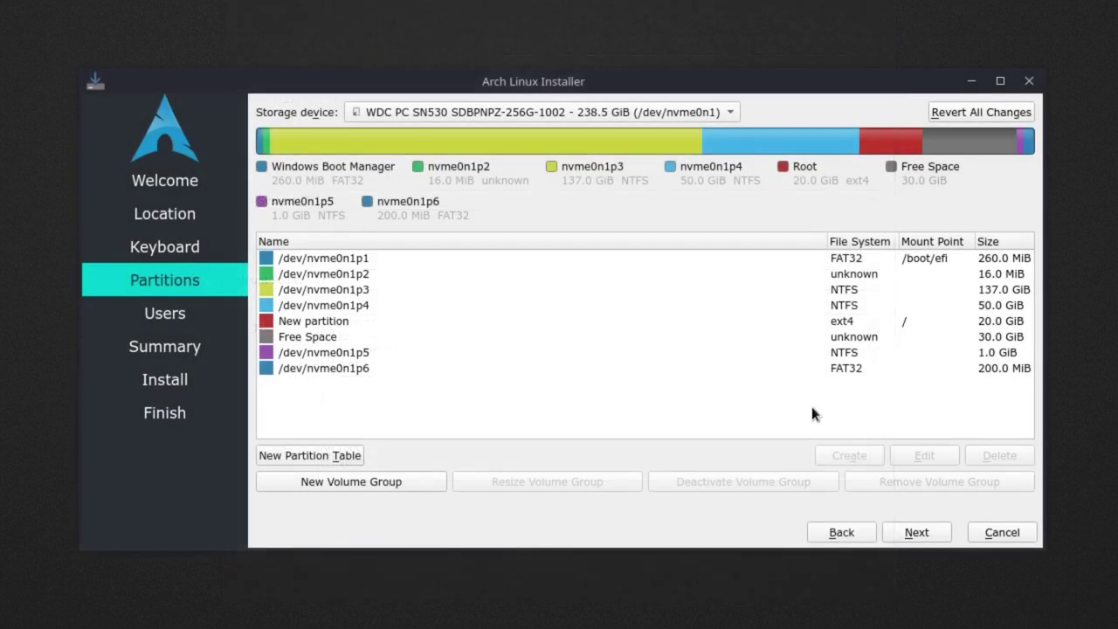
{"action": "left_click", "coordinate": [904, 321]}
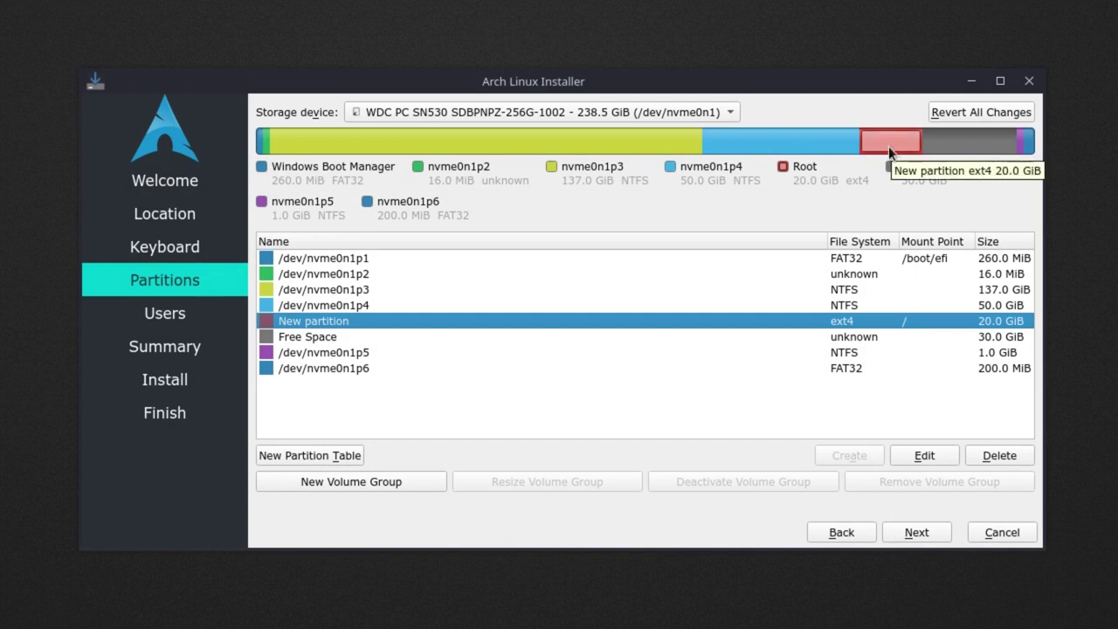
Create a 4096 MiB linuxswap partition at the end of the free space.
{"action": "left_click", "coordinate": [793, 337]}
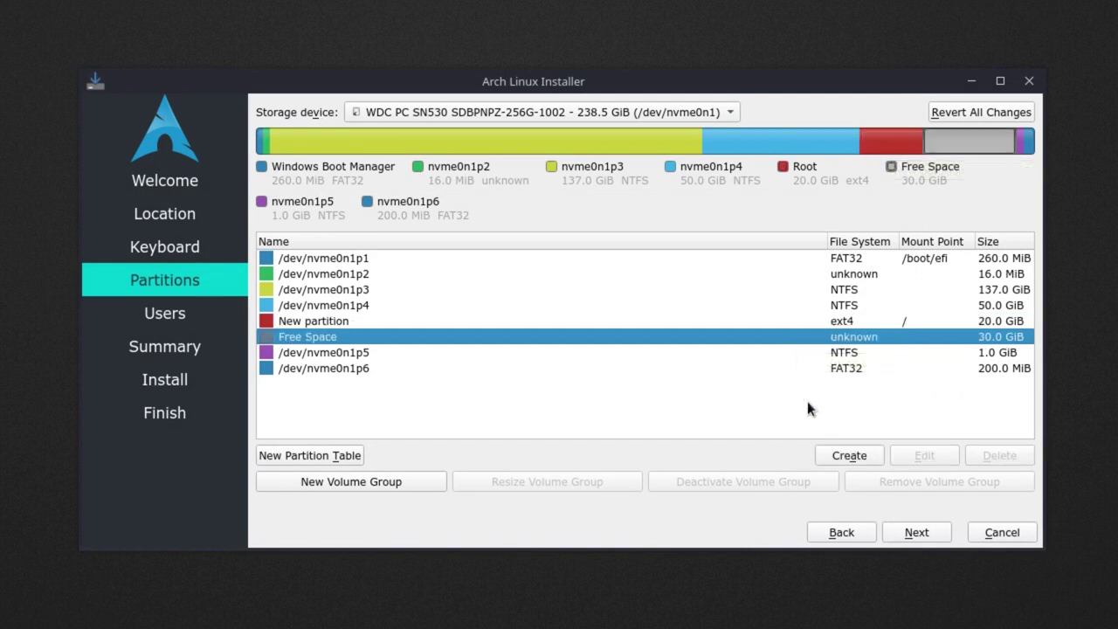
{"action": "left_click", "coordinate": [817, 453]}
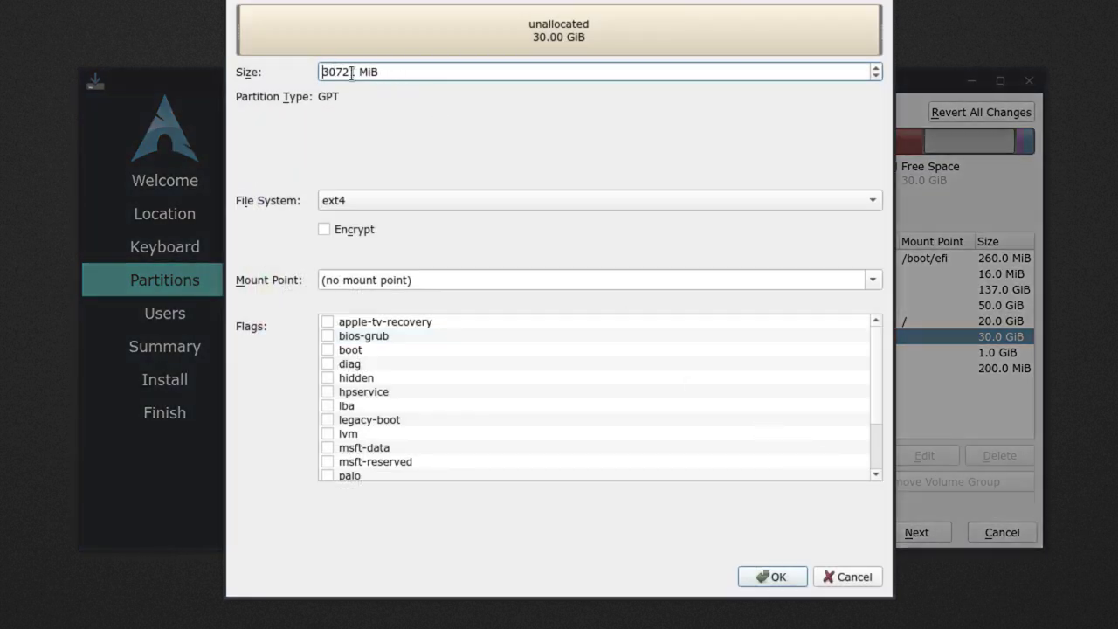
{"action": "key", "text": "BackSpace"}
{"action": "key", "text": "BackSpace"}
{"action": "key", "text": "BackSpace"}
{"action": "key", "text": "BackSpace"}
{"action": "key", "text": "BackSpace"}
{"action": "type", "text": "4096"}
{"action": "left_click", "coordinate": [321, 200]}
{"action": "left_click", "coordinate": [323, 220]}
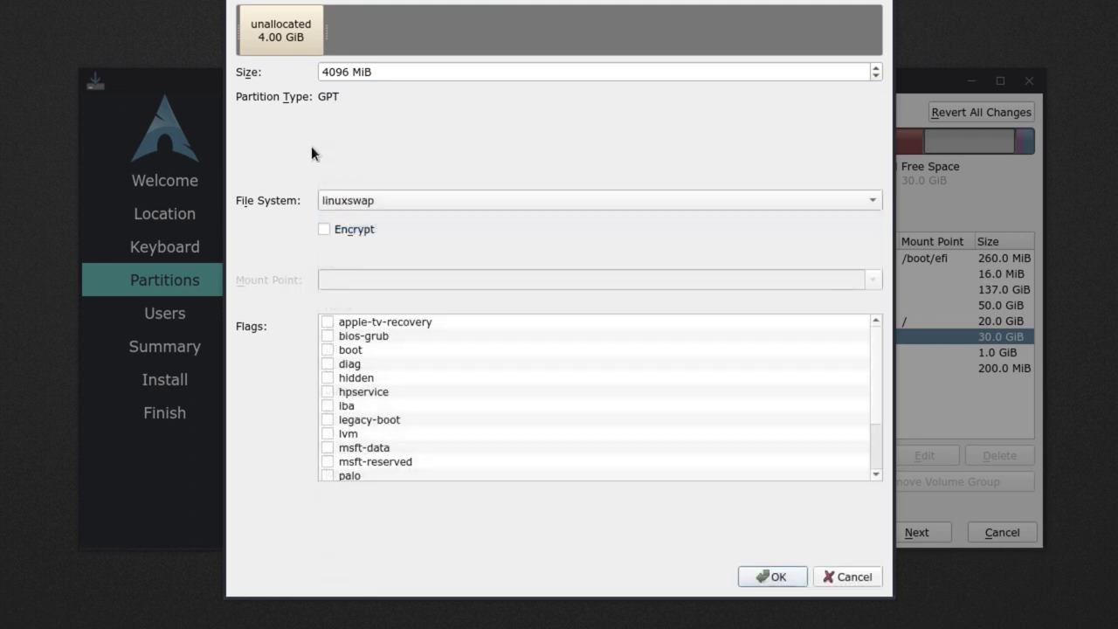
{"action": "left_click_drag", "start_coordinate": [273, 37], "coordinate": [929, 64]}
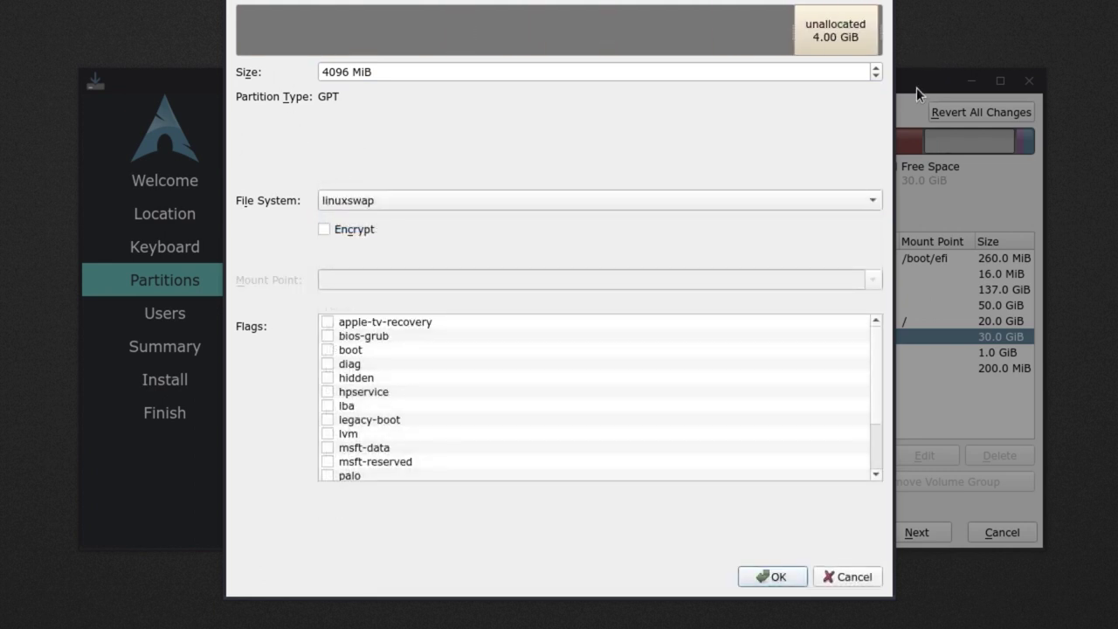
{"action": "left_click", "coordinate": [773, 577]}
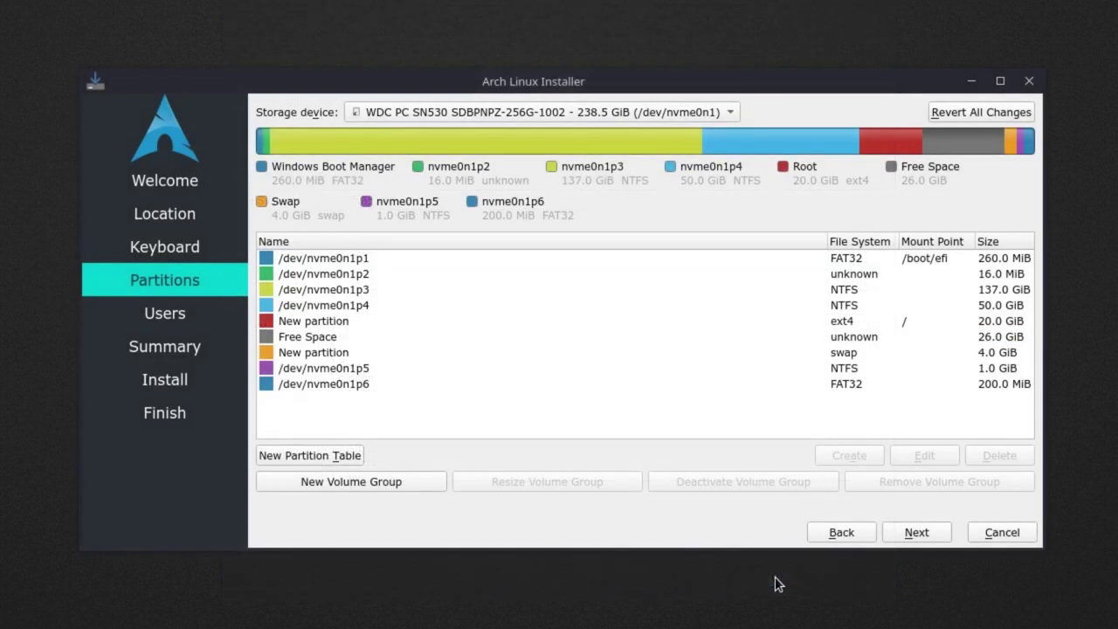
{"action": "left_click", "coordinate": [983, 143]}
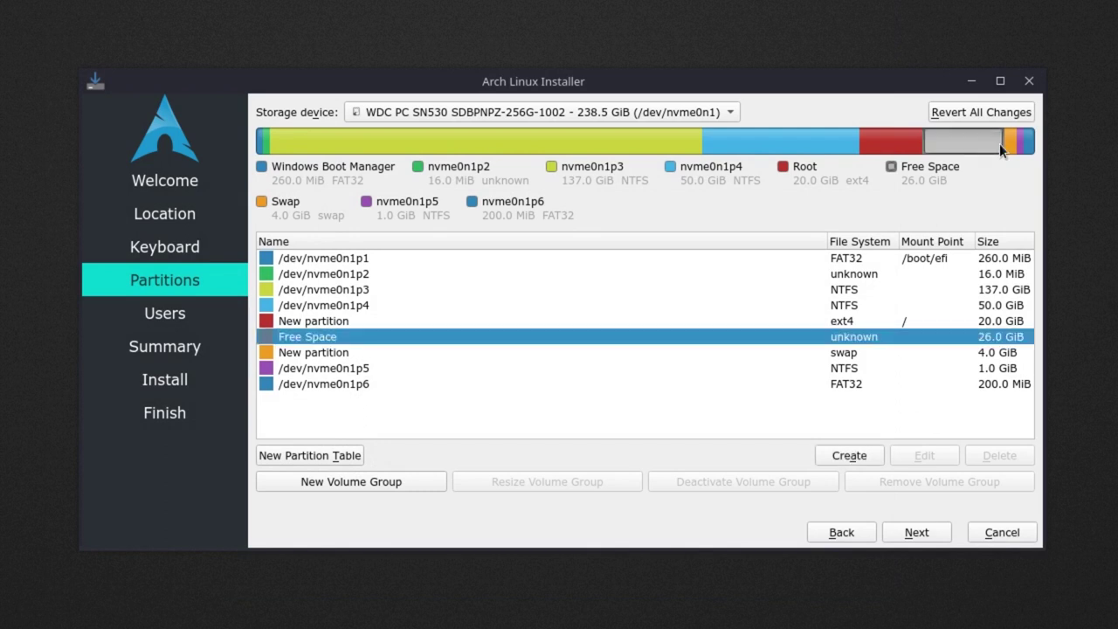
{"action": "left_click", "coordinate": [905, 146]}
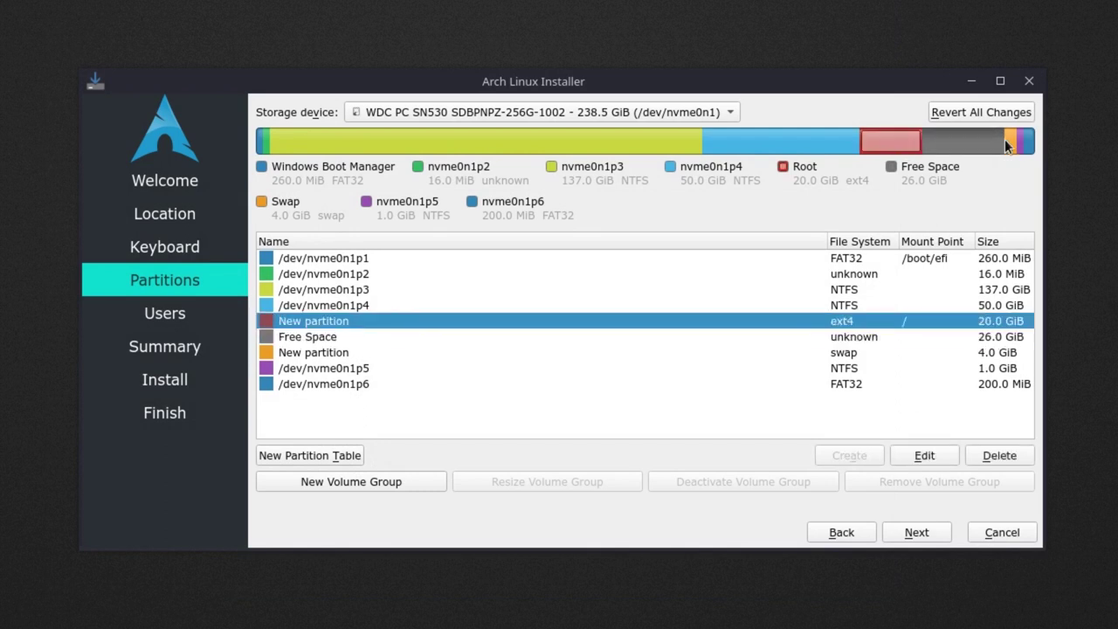
{"action": "left_click", "coordinate": [1009, 143]}
{"action": "left_click", "coordinate": [903, 339]}
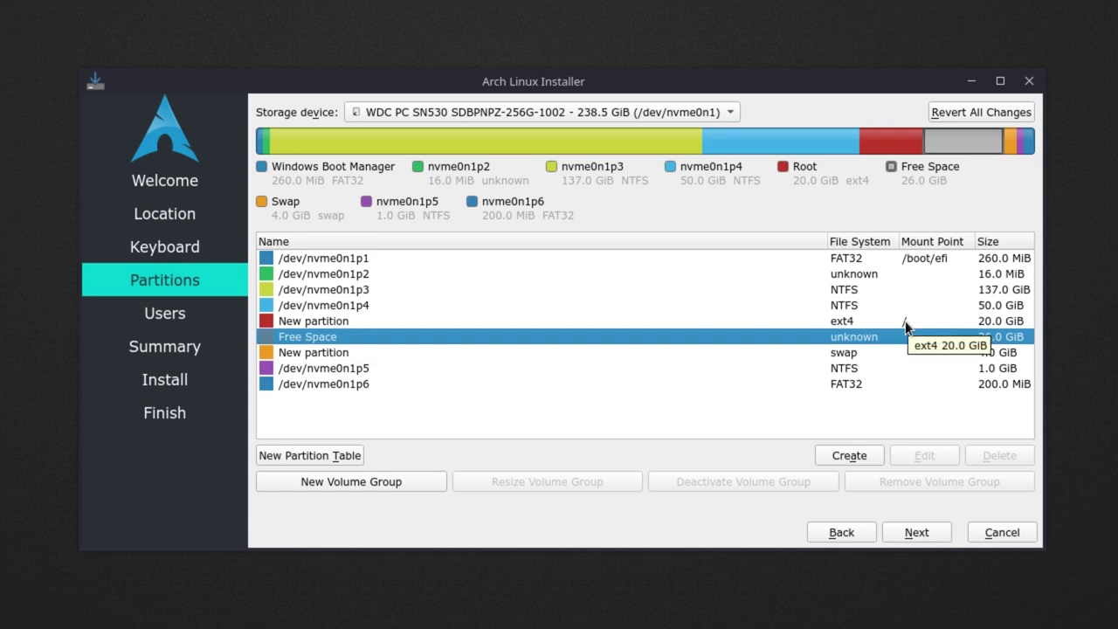
{"action": "left_click", "coordinate": [905, 320]}
{"action": "left_click", "coordinate": [907, 339]}
{"action": "left_click", "coordinate": [910, 352]}
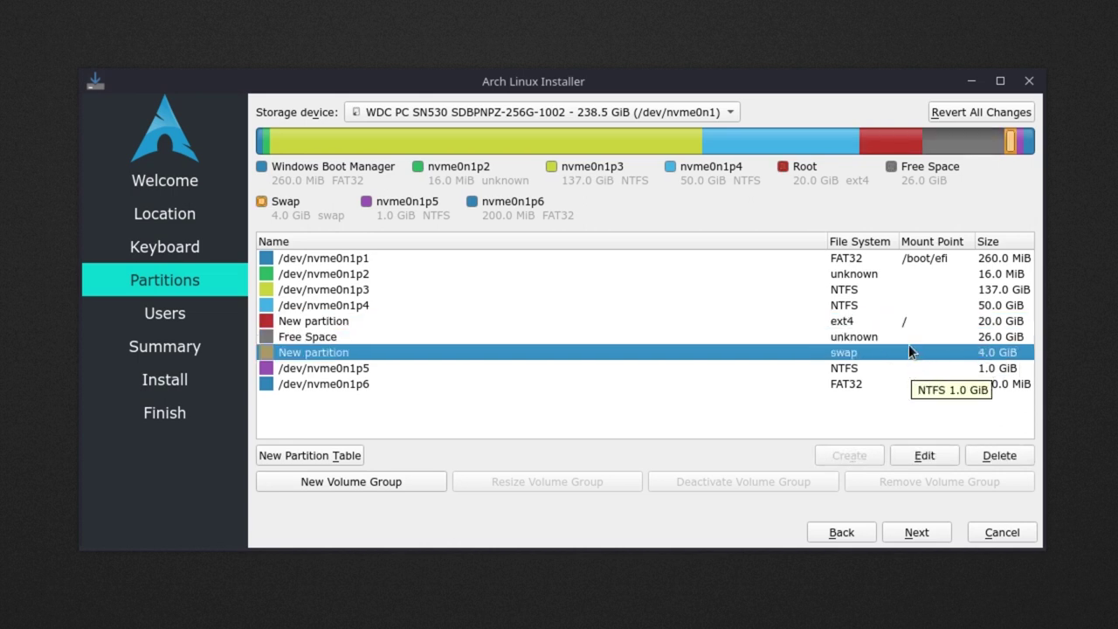
{"action": "left_click", "coordinate": [908, 338]}
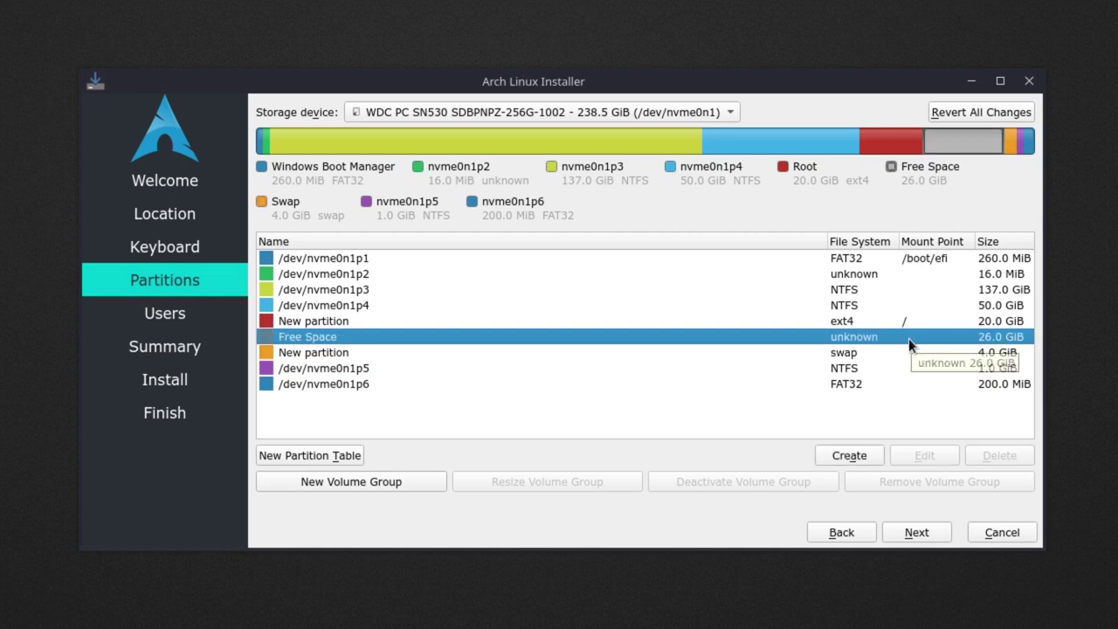
Create an ext4 partition mounted at /home from the remaining 26 GiB of free space.
{"action": "left_click", "coordinate": [841, 457]}
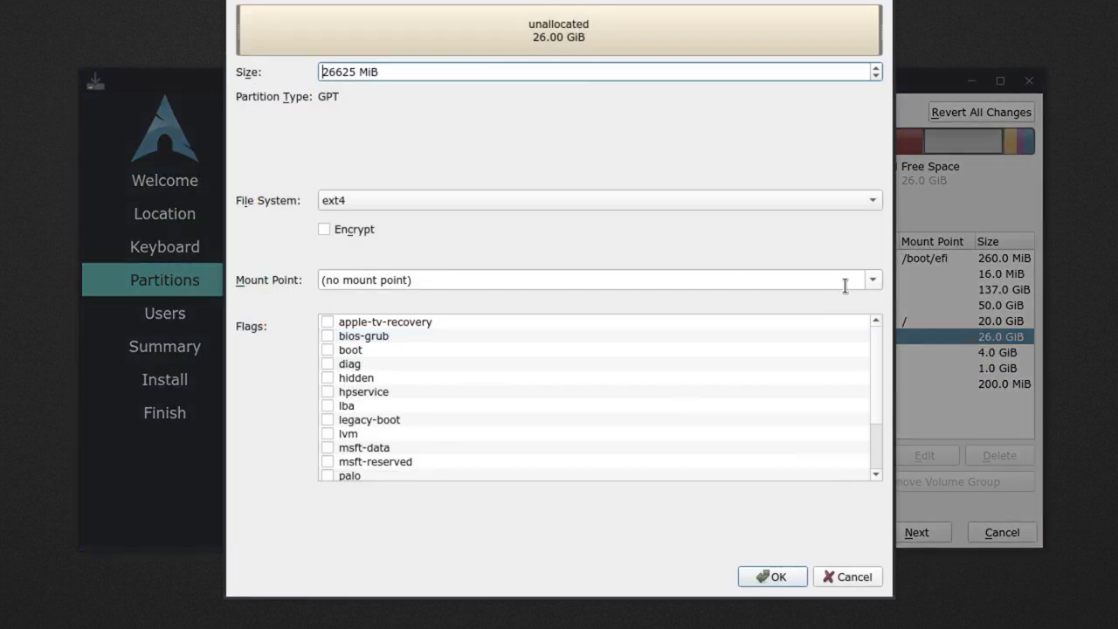
{"action": "left_click", "coordinate": [874, 282]}
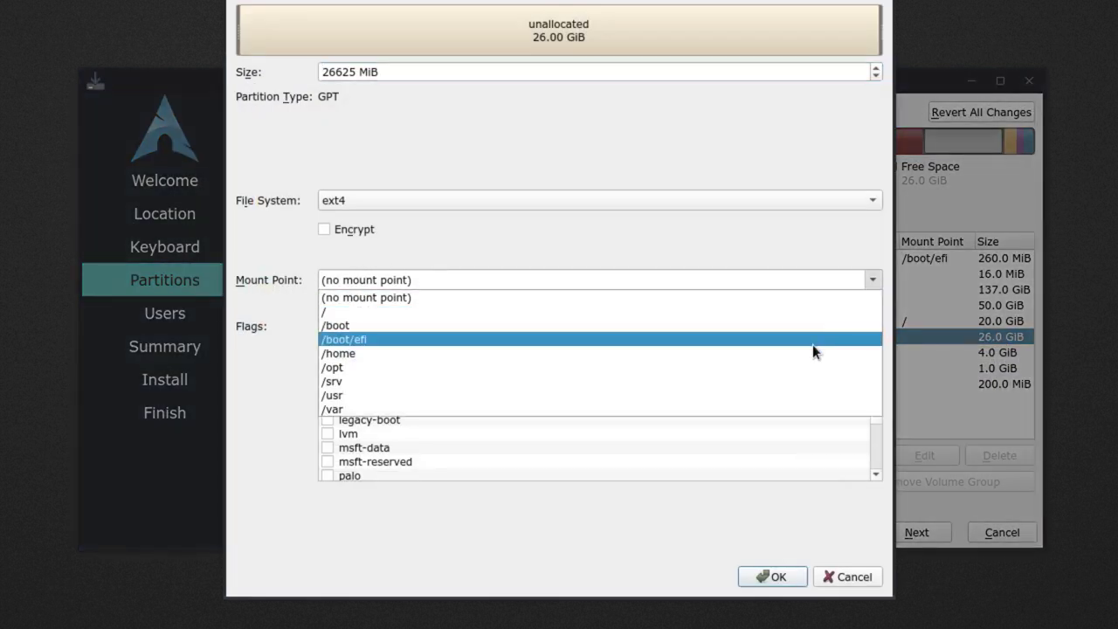
{"action": "left_click", "coordinate": [768, 354]}
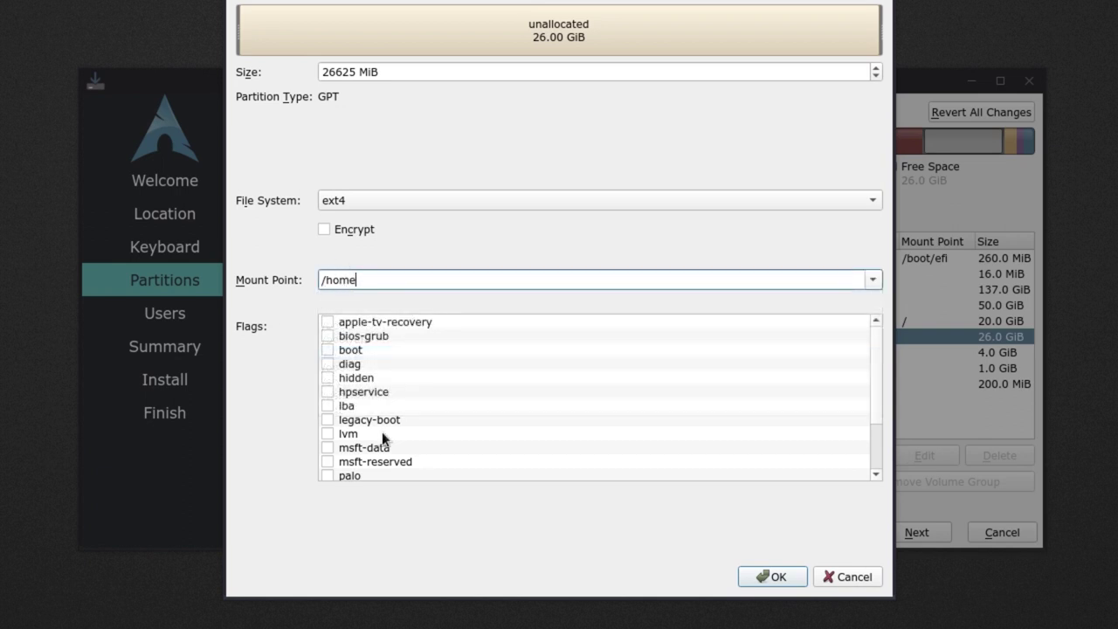
{"action": "left_click", "coordinate": [777, 578]}
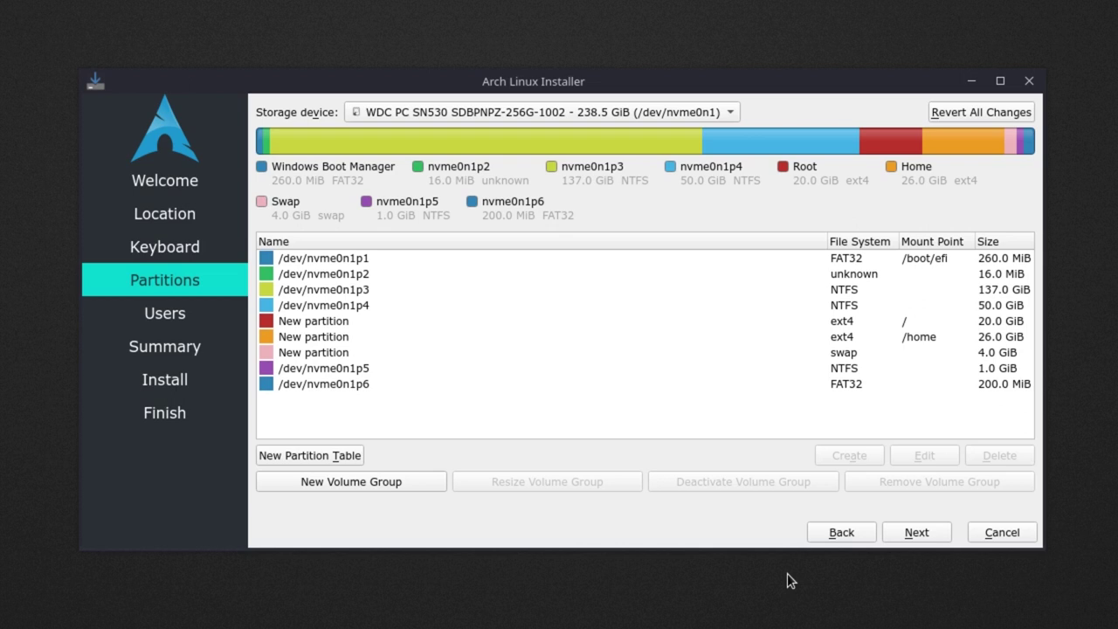
Review the /boot/efi, 20 GiB root, 26 GiB home and 4 GiB swap partitions.
{"action": "left_click", "coordinate": [767, 258]}
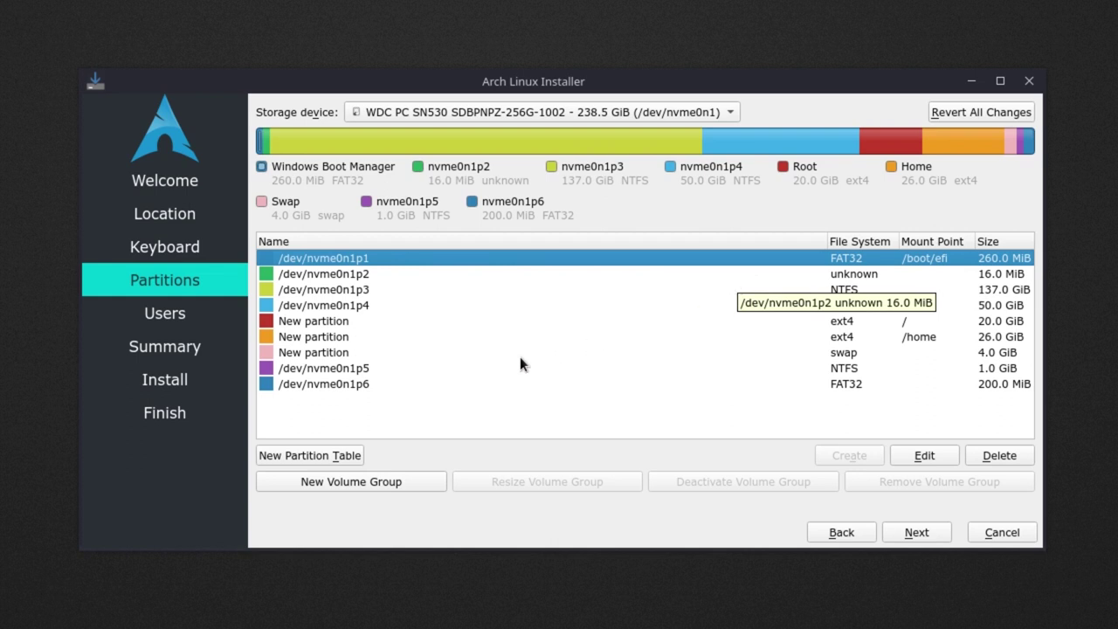
{"action": "left_click", "coordinate": [372, 323]}
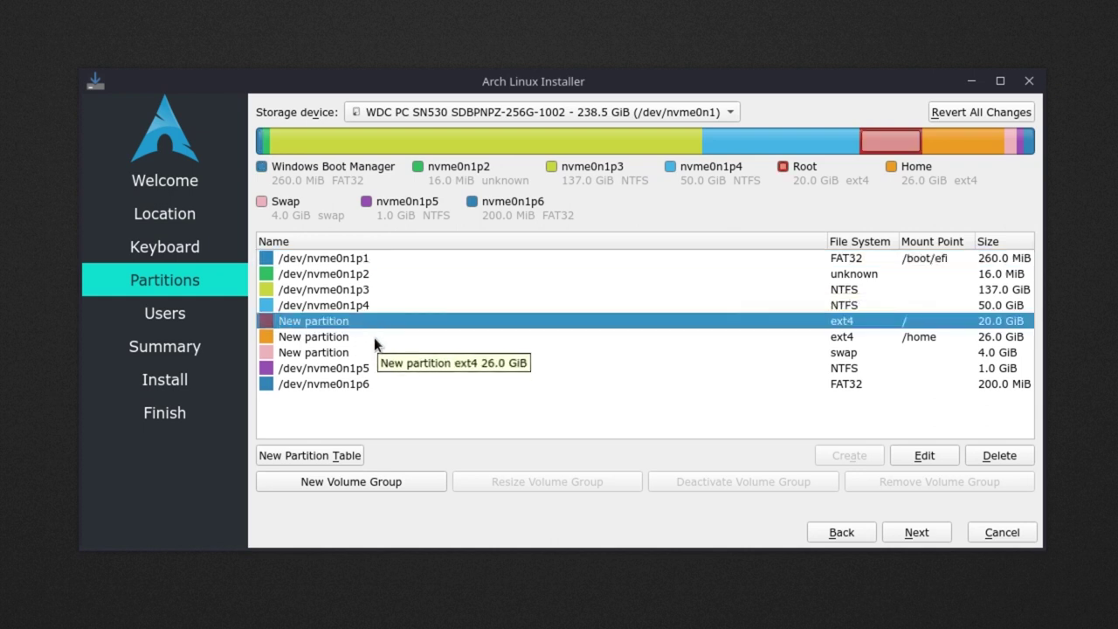
{"action": "left_click", "coordinate": [373, 339]}
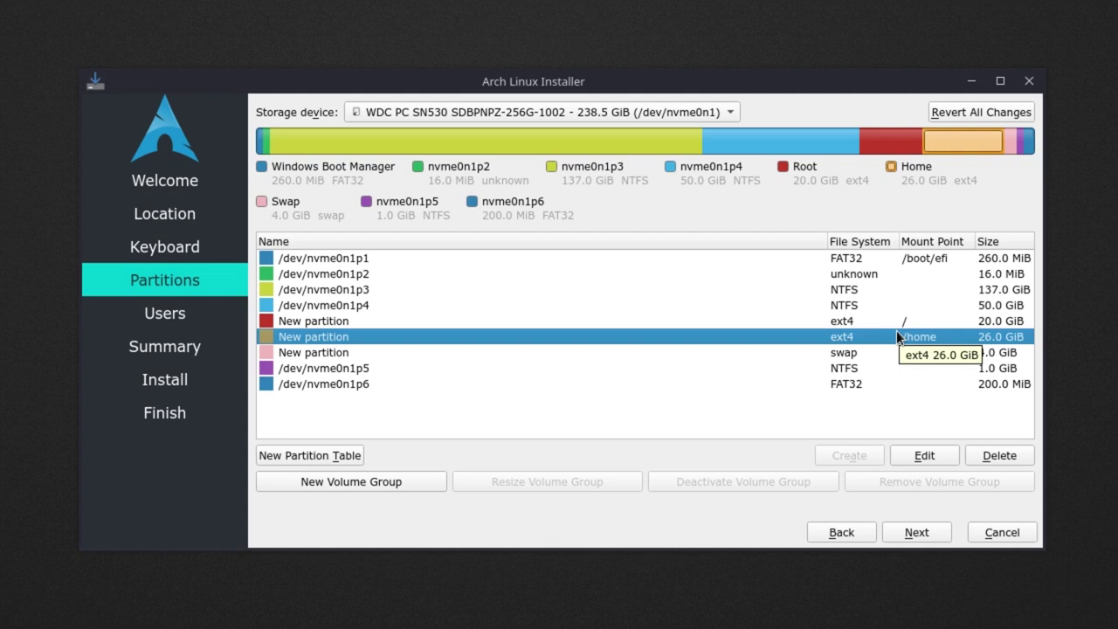
{"action": "left_click", "coordinate": [837, 355]}
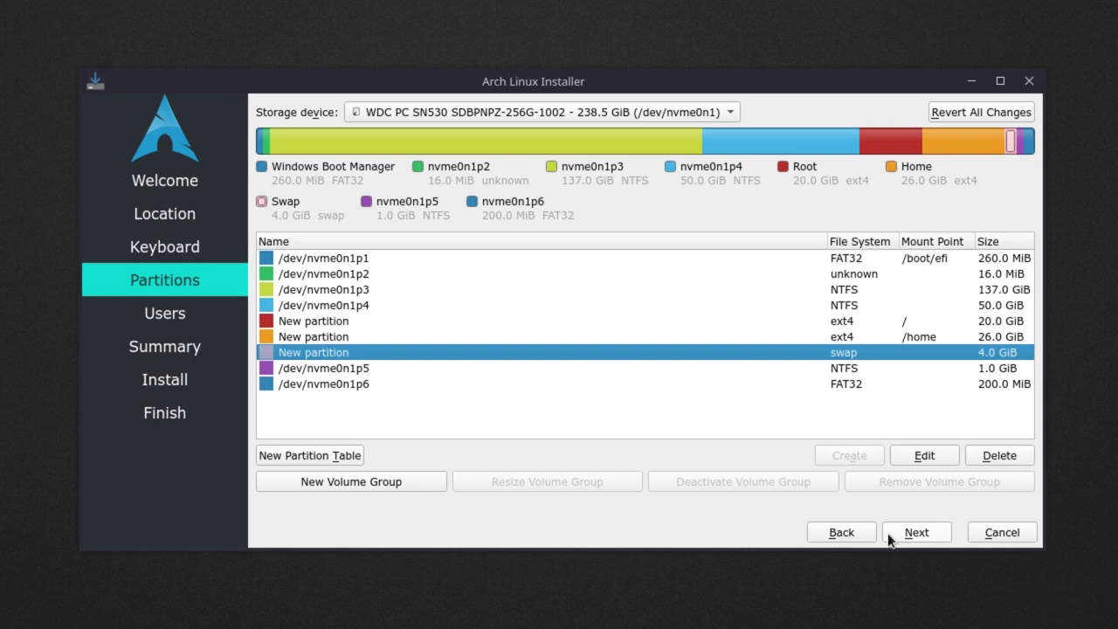
Enter the user's login name and set the computer name to test.
{"action": "left_click", "coordinate": [889, 539]}
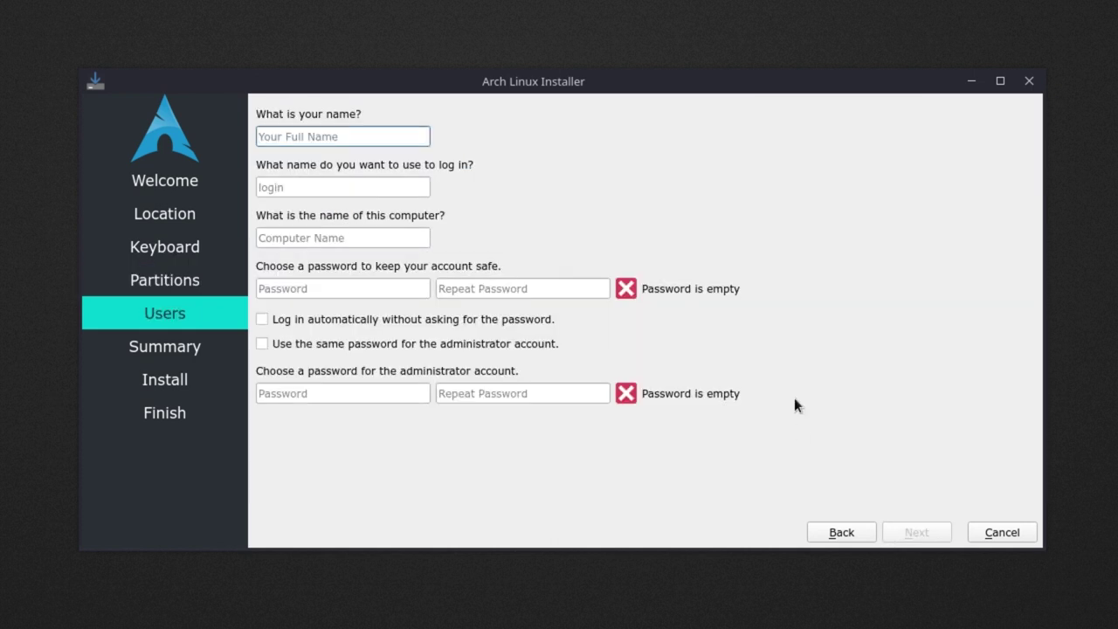
{"action": "type", "text": "demonkiller"}
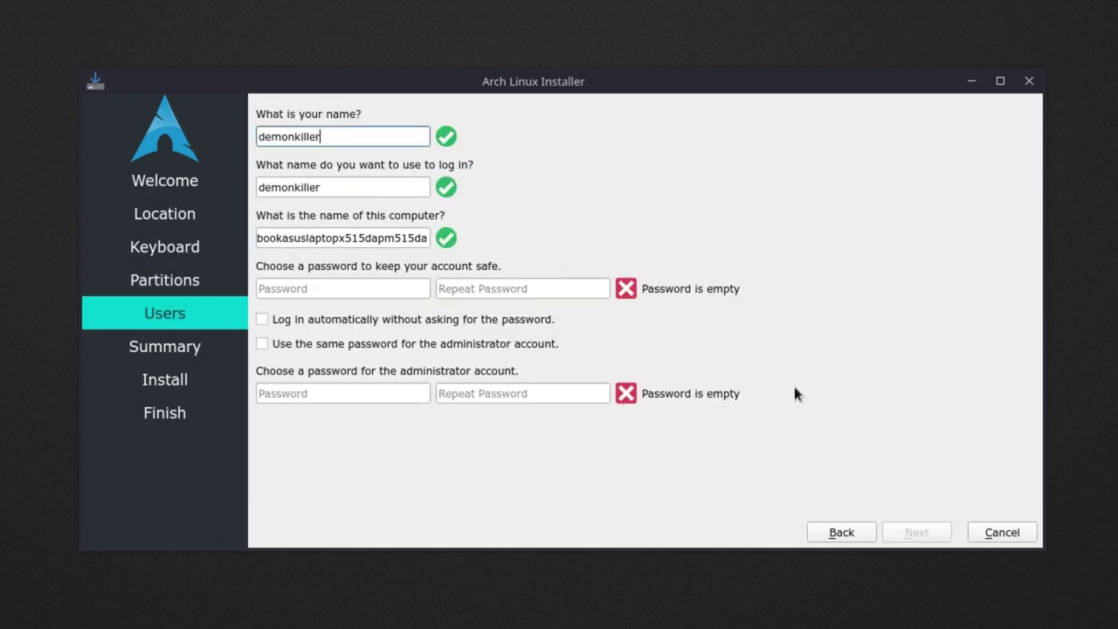
{"action": "key", "text": "Tab"}
{"action": "key", "text": "Tab"}
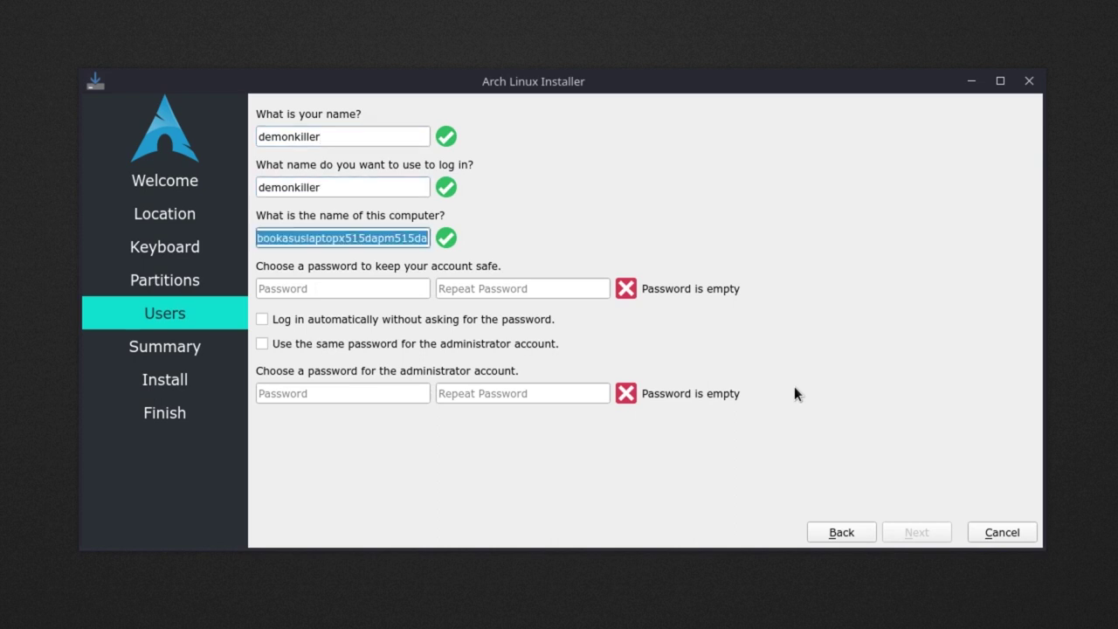
{"action": "type", "text": "te"}
{"action": "key", "text": "BackSpace"}
{"action": "key", "text": "BackSpace"}
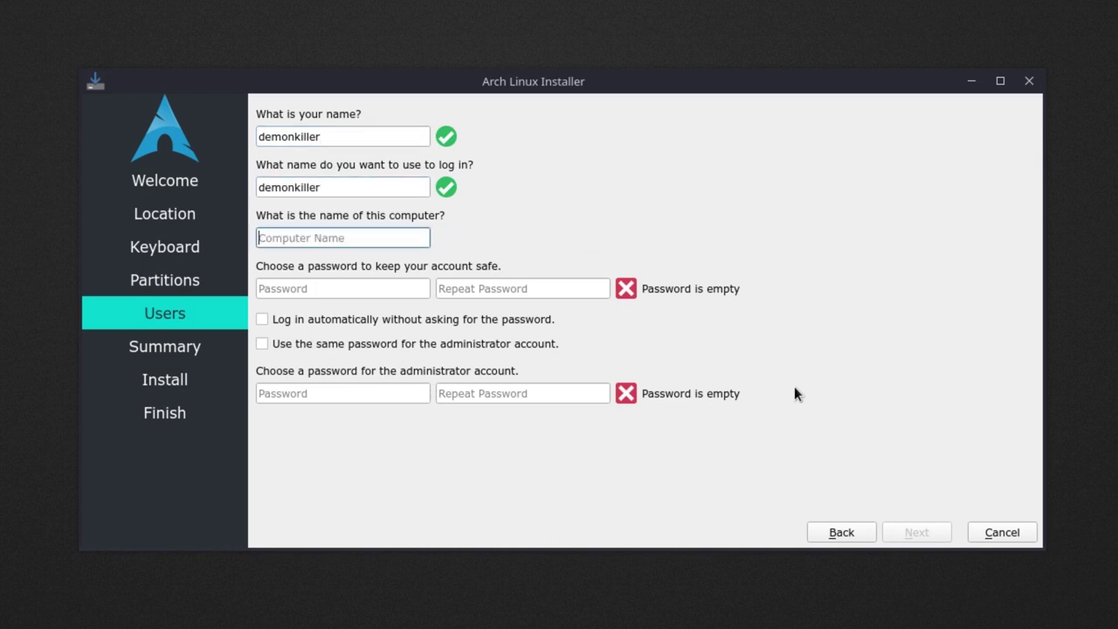
{"action": "type", "text": "test"}
{"action": "key", "text": "Tab"}
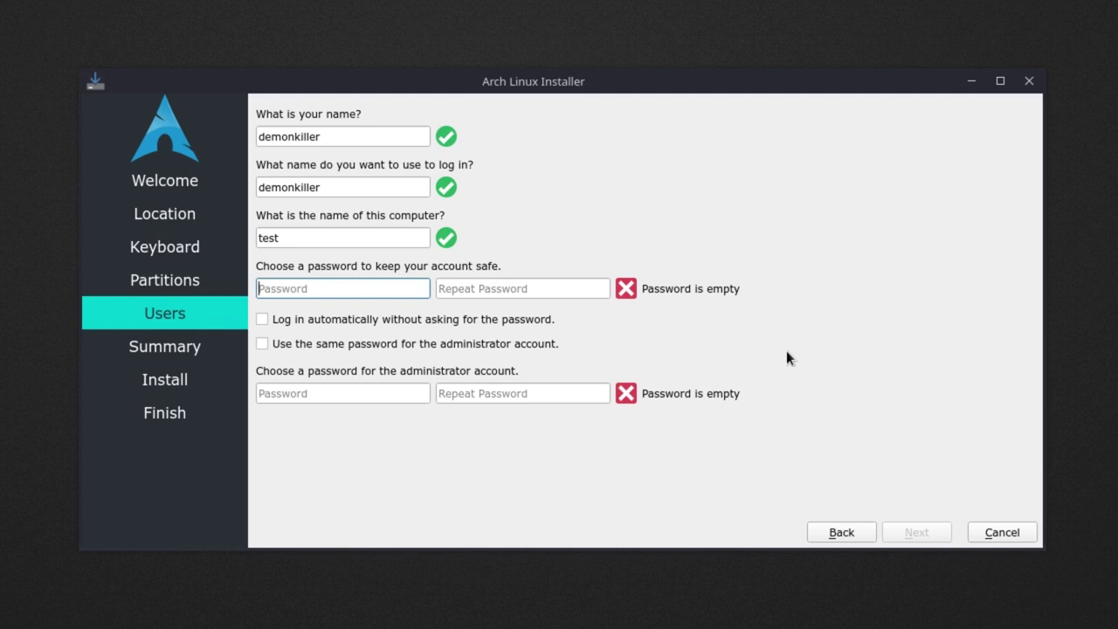
{"action": "double_click", "coordinate": [368, 234]}
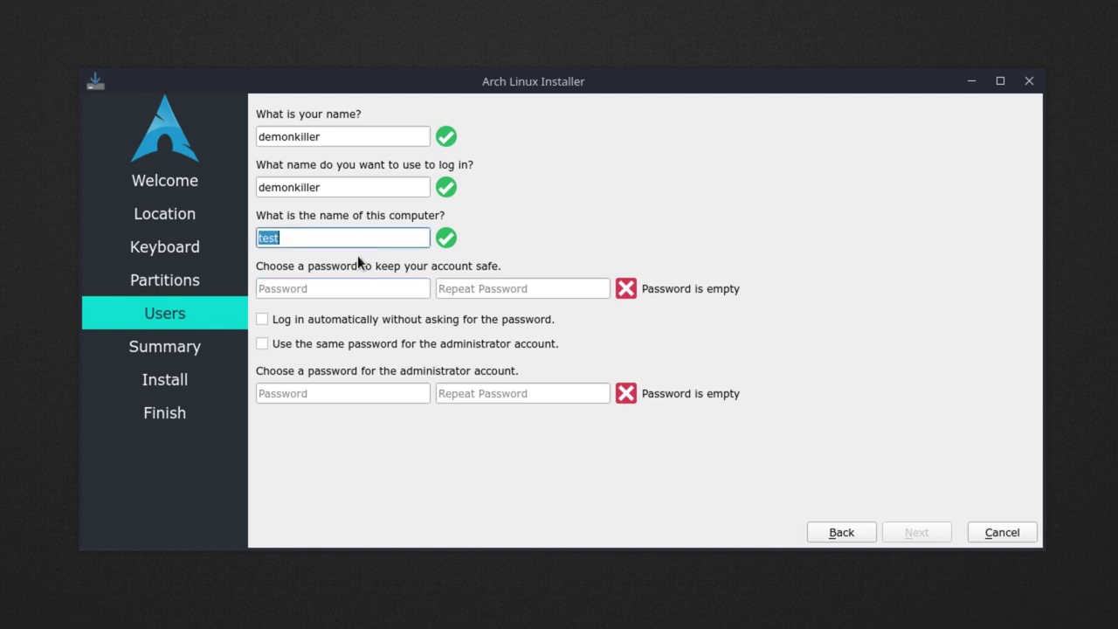
Enter and repeat the account password, reusing it for the administrator account.
{"action": "left_click", "coordinate": [340, 291]}
{"action": "type", "text": "test"}
{"action": "key", "text": "Tab"}
{"action": "type", "text": "test"}
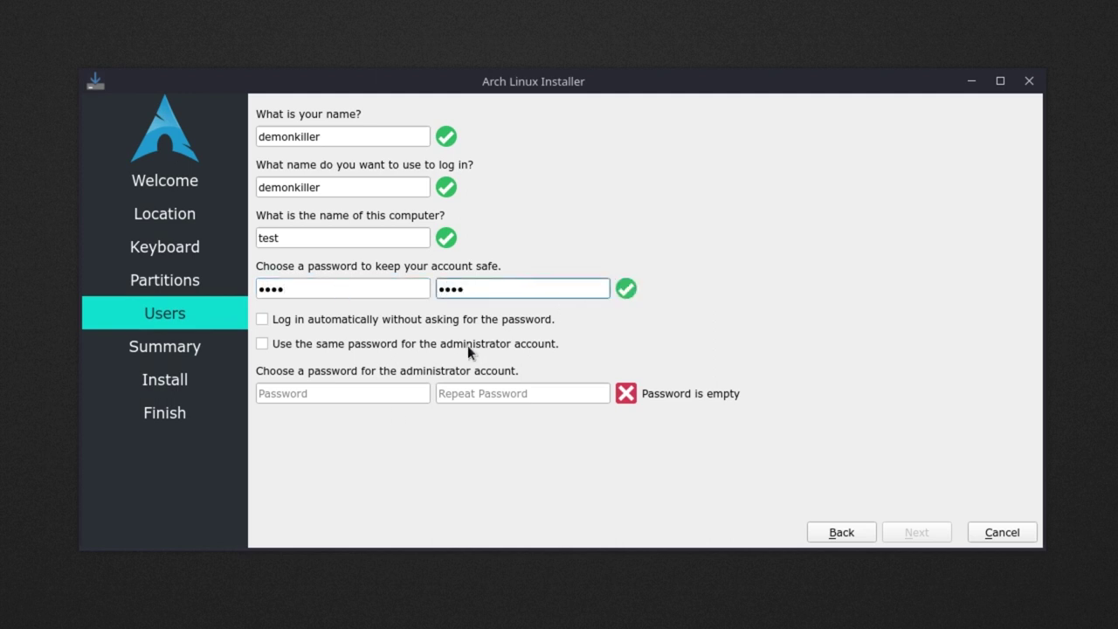
{"action": "left_click", "coordinate": [468, 345]}
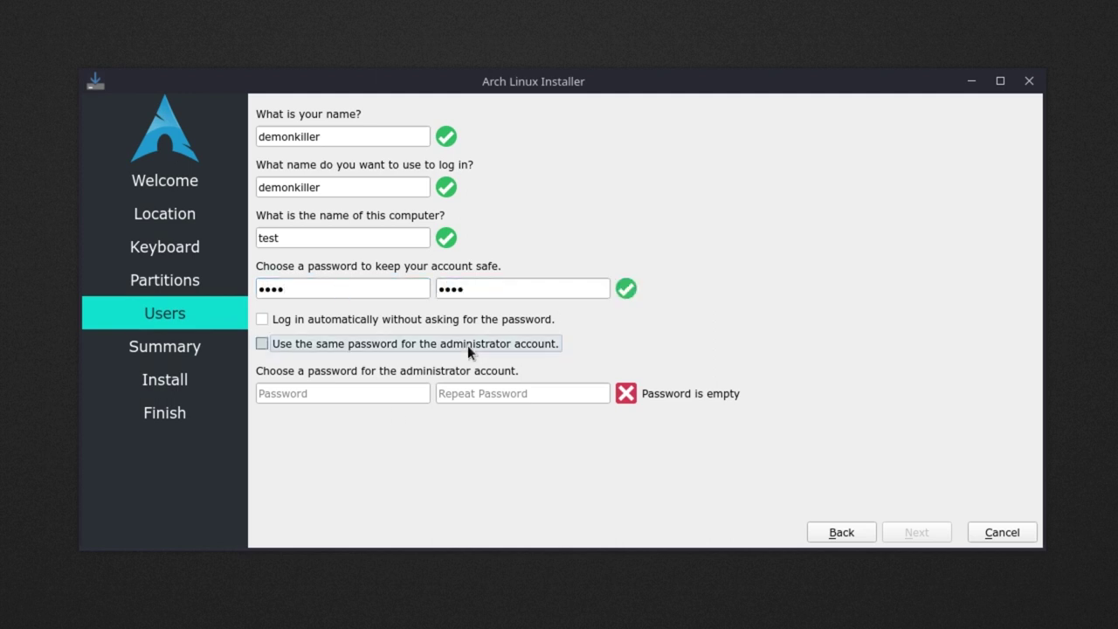
{"action": "left_click", "coordinate": [275, 345]}
{"action": "left_click", "coordinate": [473, 345]}
{"action": "left_click", "coordinate": [911, 531]}
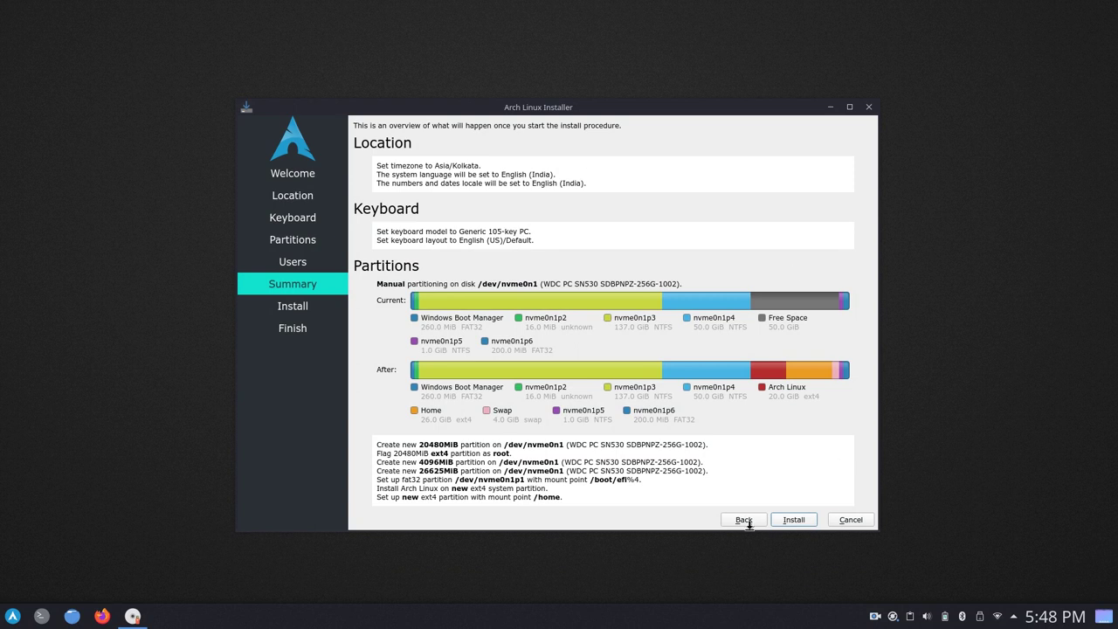
Start installing Arch Linux from the Summary page.
{"action": "left_click", "coordinate": [792, 520]}
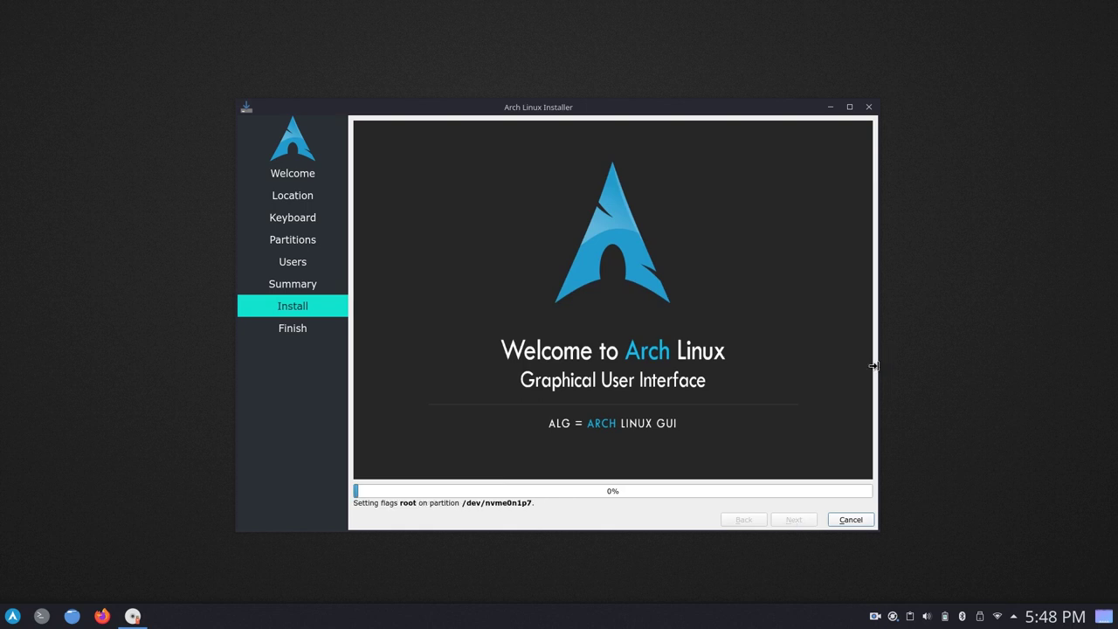
Widen the installer window and shift it slightly left while installation runs.
{"action": "left_click_drag", "start_coordinate": [876, 368], "coordinate": [996, 358]}
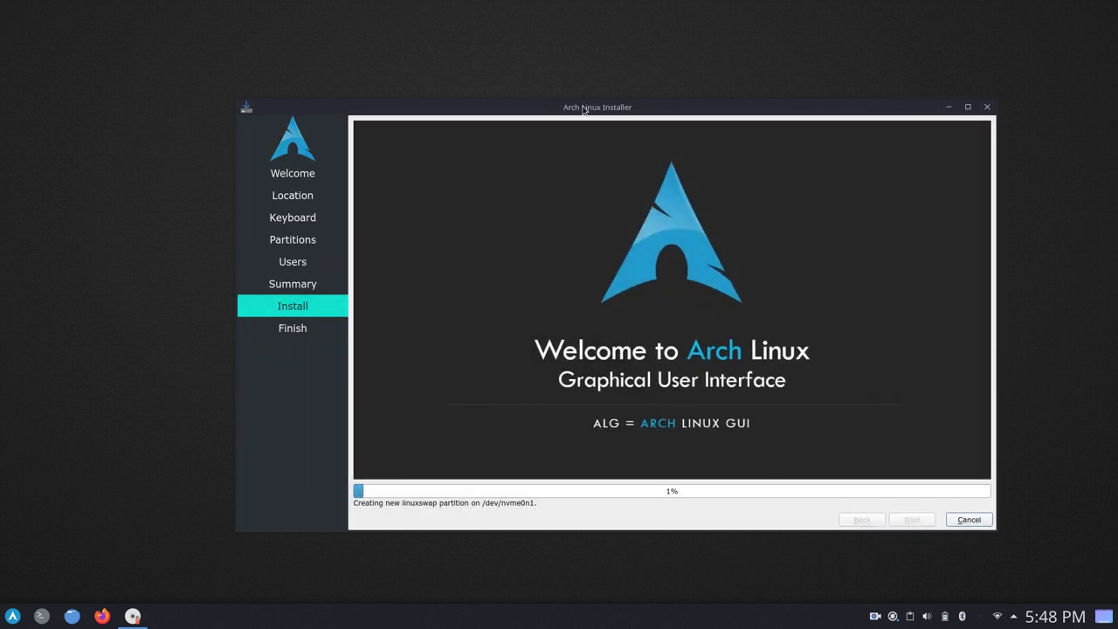
{"action": "left_click_drag", "start_coordinate": [583, 110], "coordinate": [514, 113]}
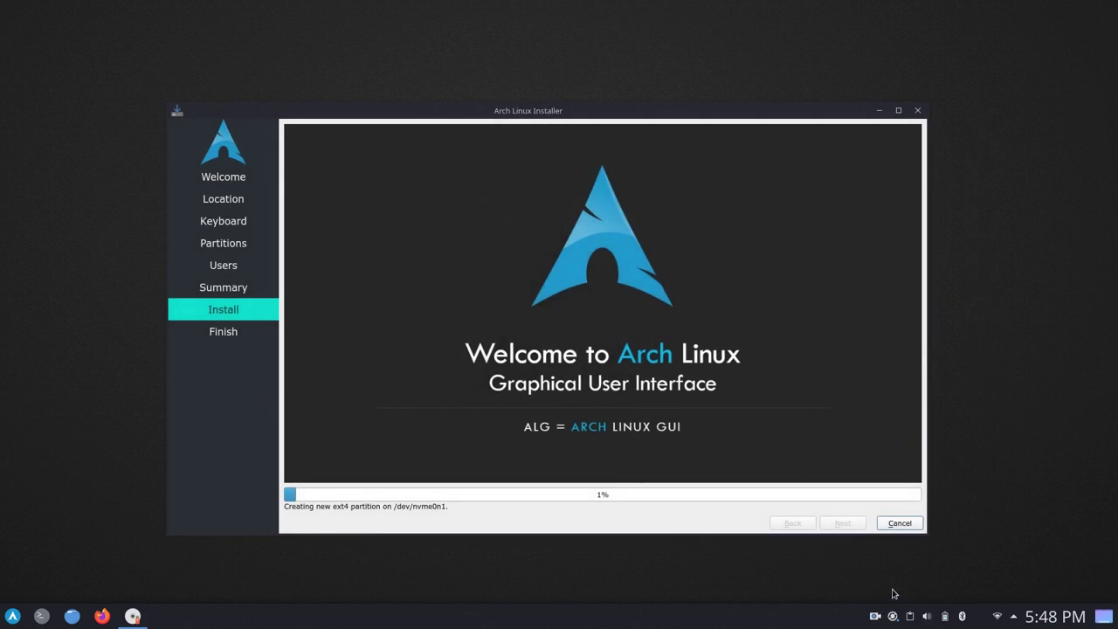